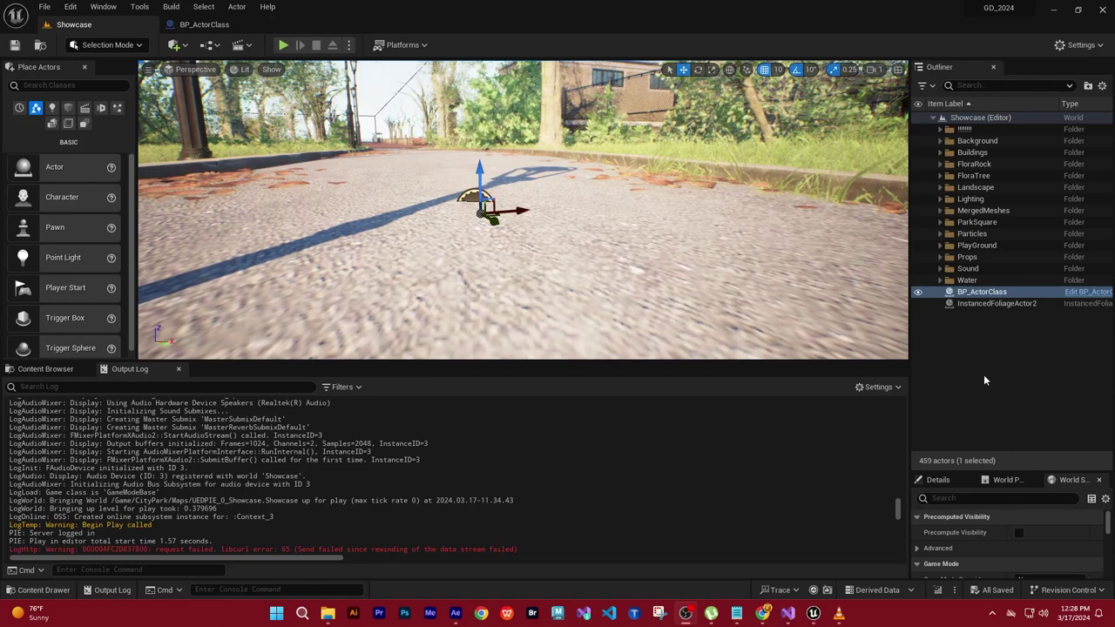
Show the ActorClass content folder, enlarge the level view, select BP_ActorClass, then switch to ActorClass.cpp.
left_click(522, 364)
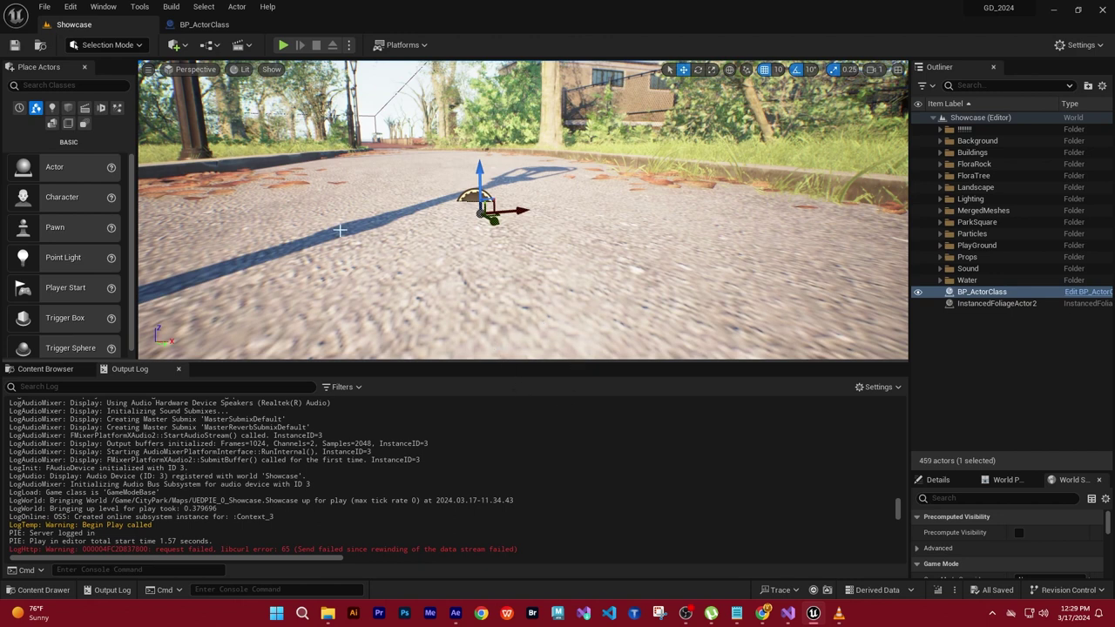
left_click(339, 230)
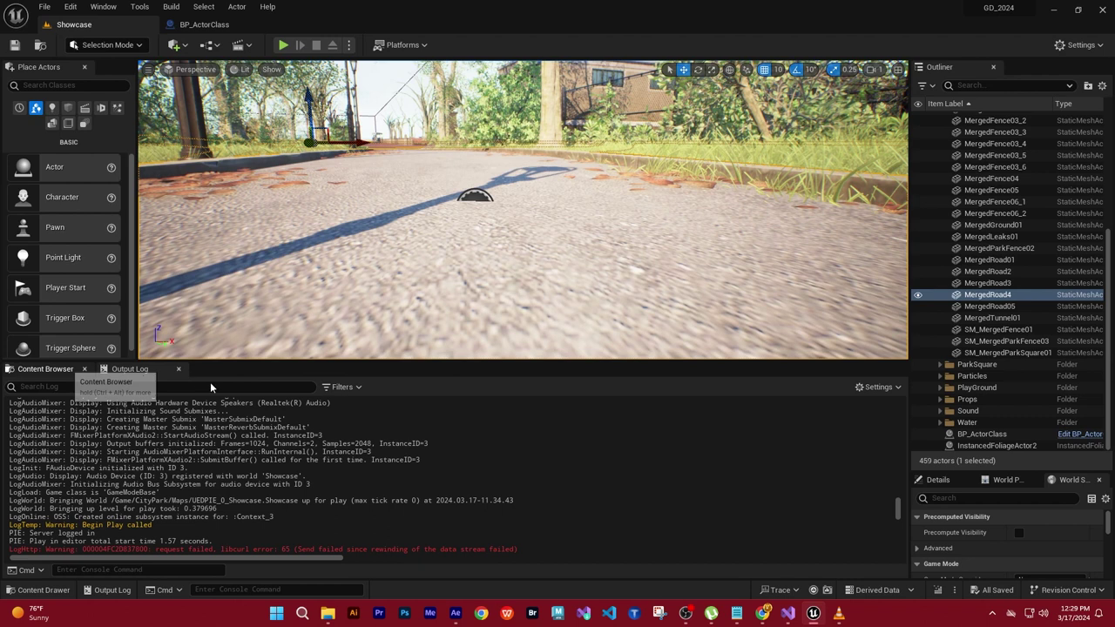
left_click_drag(45, 368, 139, 368)
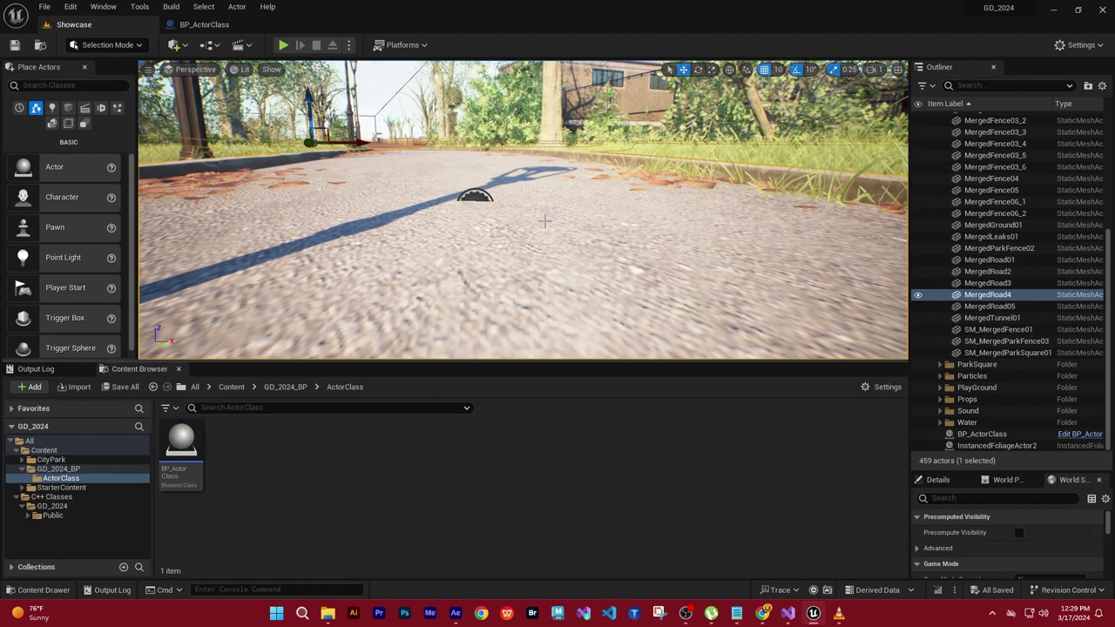
key("Escape")
mouse_move(611, 364)
left_mouse_down()
mouse_move(611, 448)
mouse_move(612, 278)
left_mouse_up()
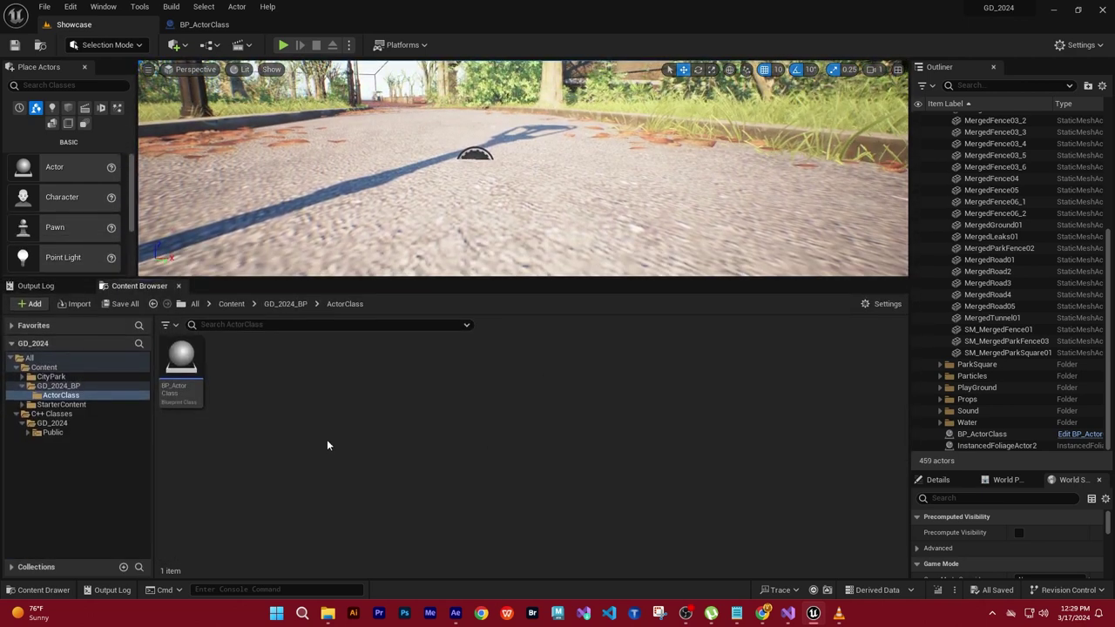
left_click(474, 157)
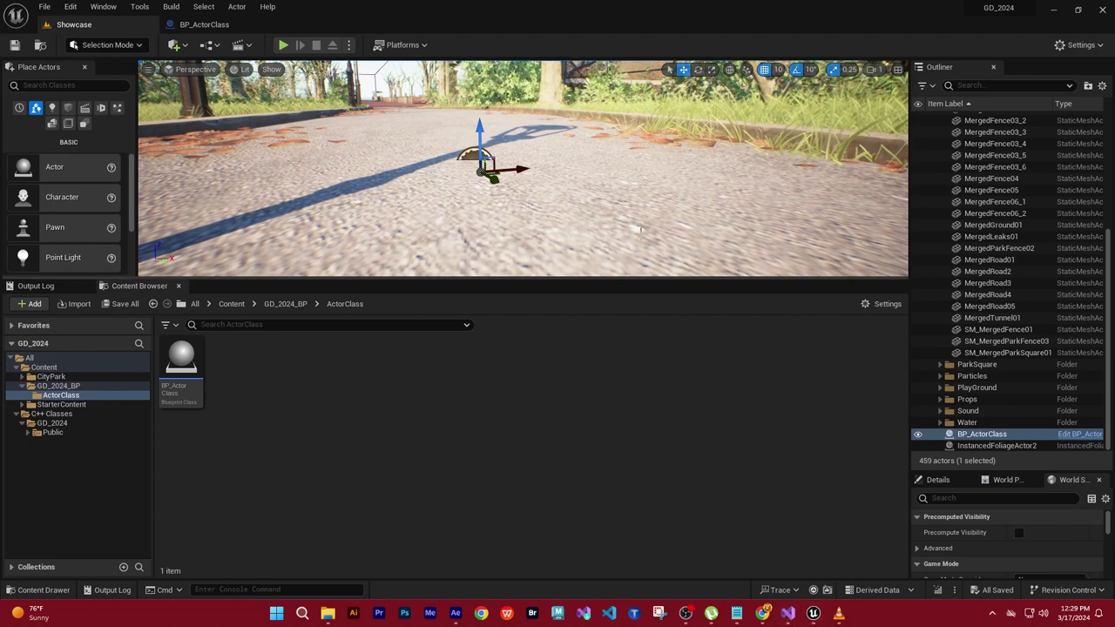
left_click(787, 613)
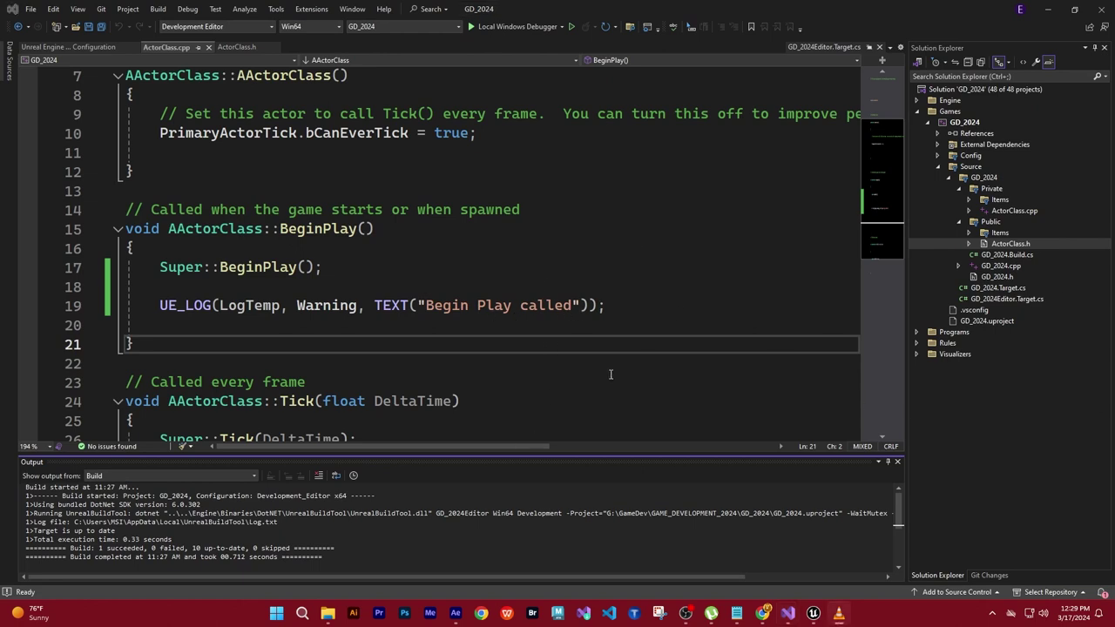
Select the UE_LOG warning statement in BeginPlay, then bring up the Notepad notes.
mouse_move(485, 305)
left_mouse_down()
mouse_move(606, 304)
mouse_move(254, 293)
mouse_move(160, 305)
left_mouse_up()
left_click(608, 304)
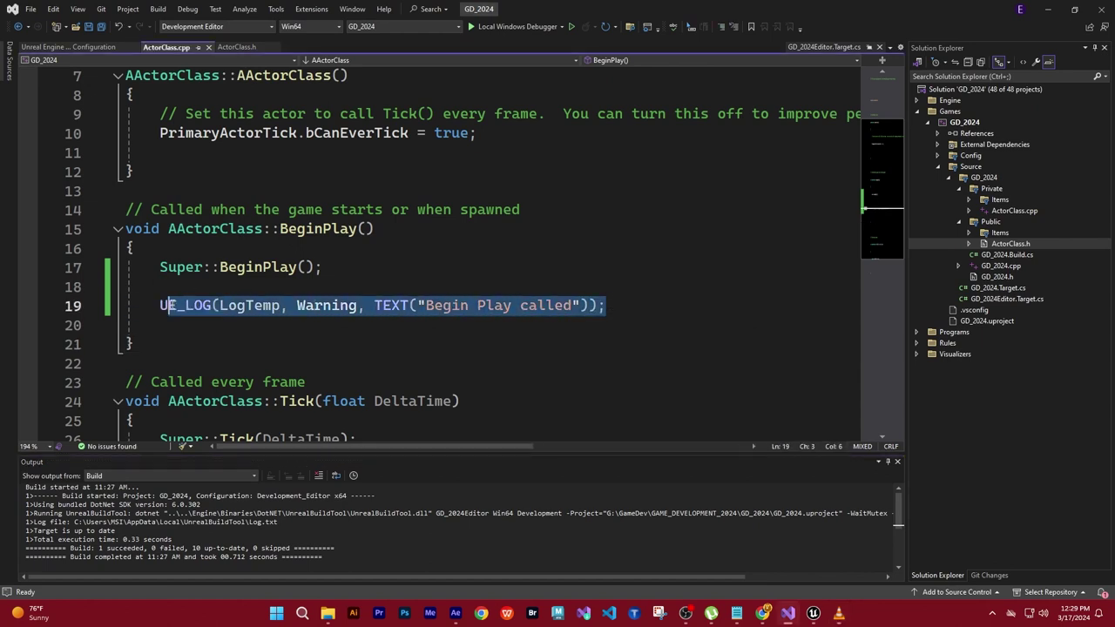
left_click(736, 613)
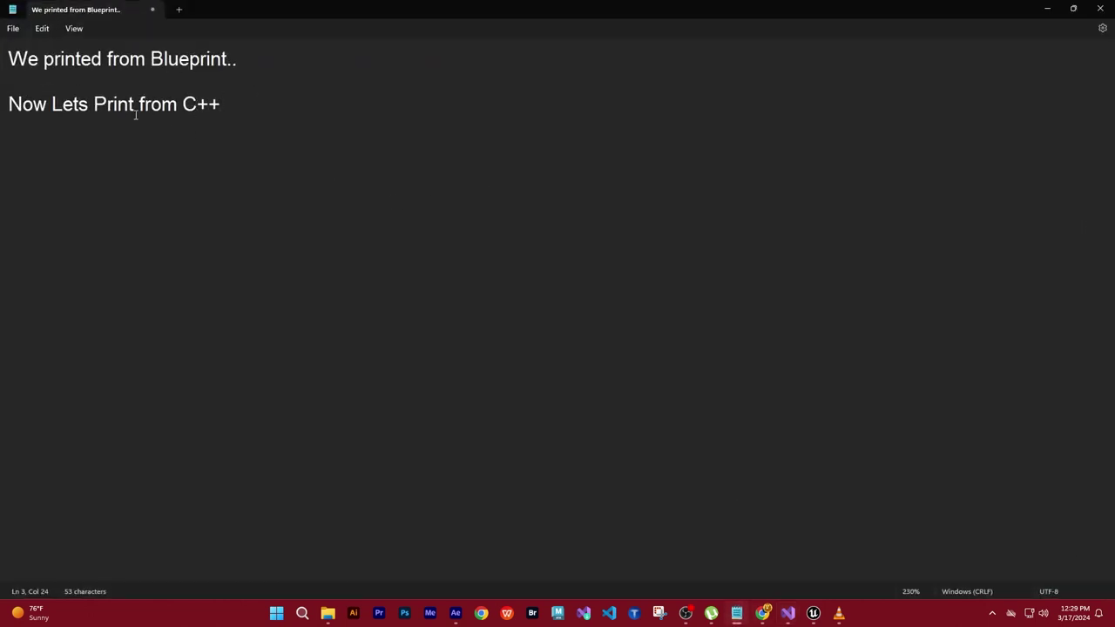
Add the note line 'Now Lets see in screen' in Notepad and return to the code after UE_LOG.
key("Return")
key("Return")
type("Now Lets")
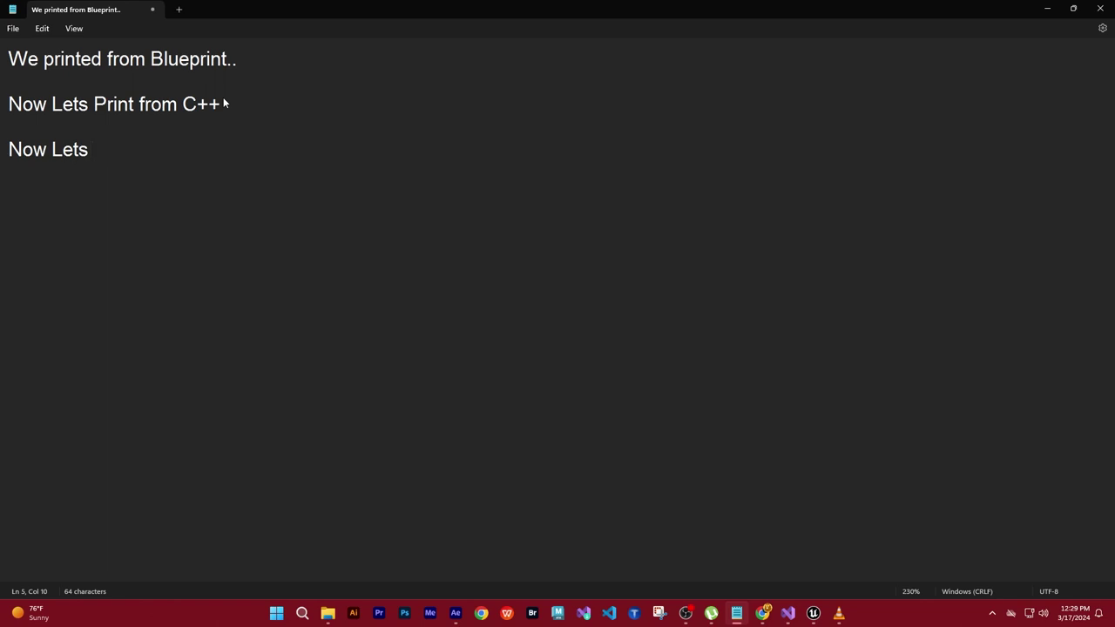
type("see in screen")
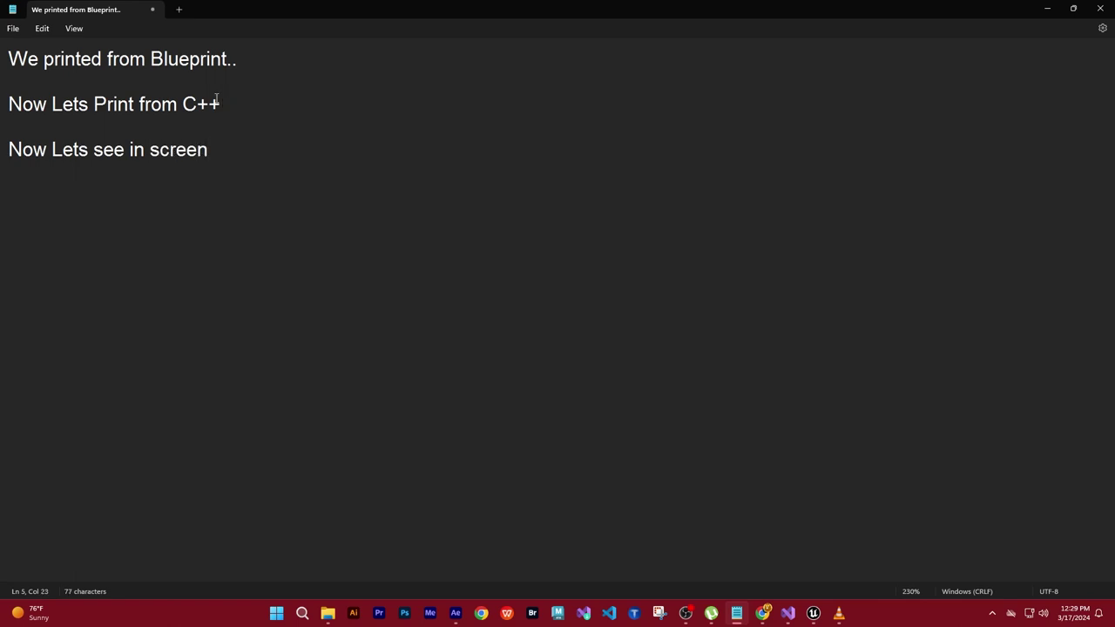
left_click(1047, 9)
left_click(614, 313)
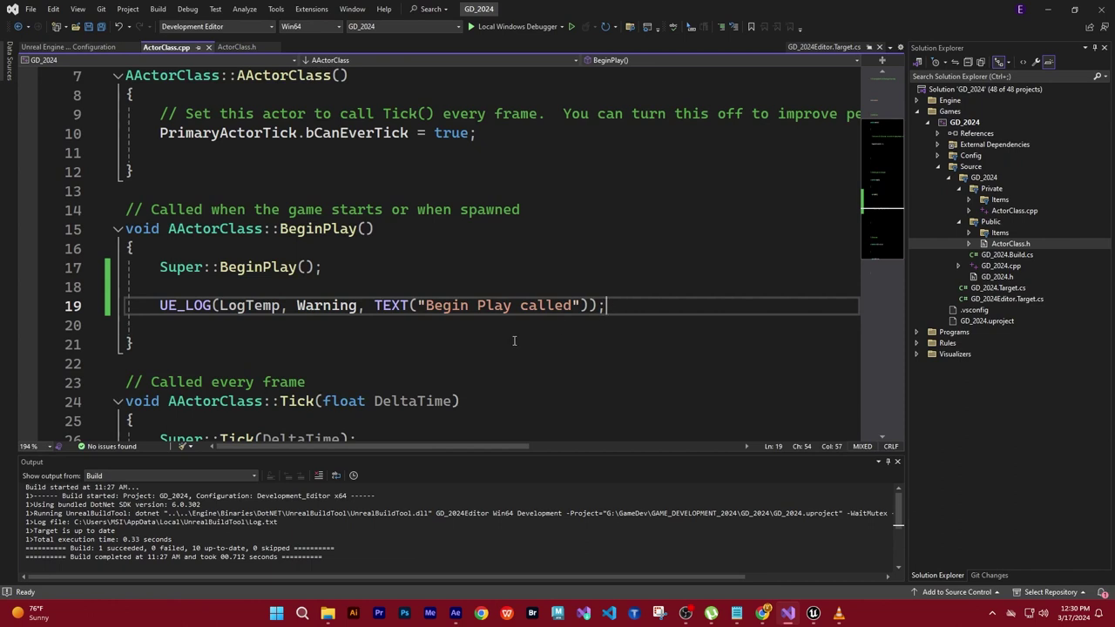
Below the UE_LOG call, add an 'if (GEngine)' line with an indented empty body line.
key("Return")
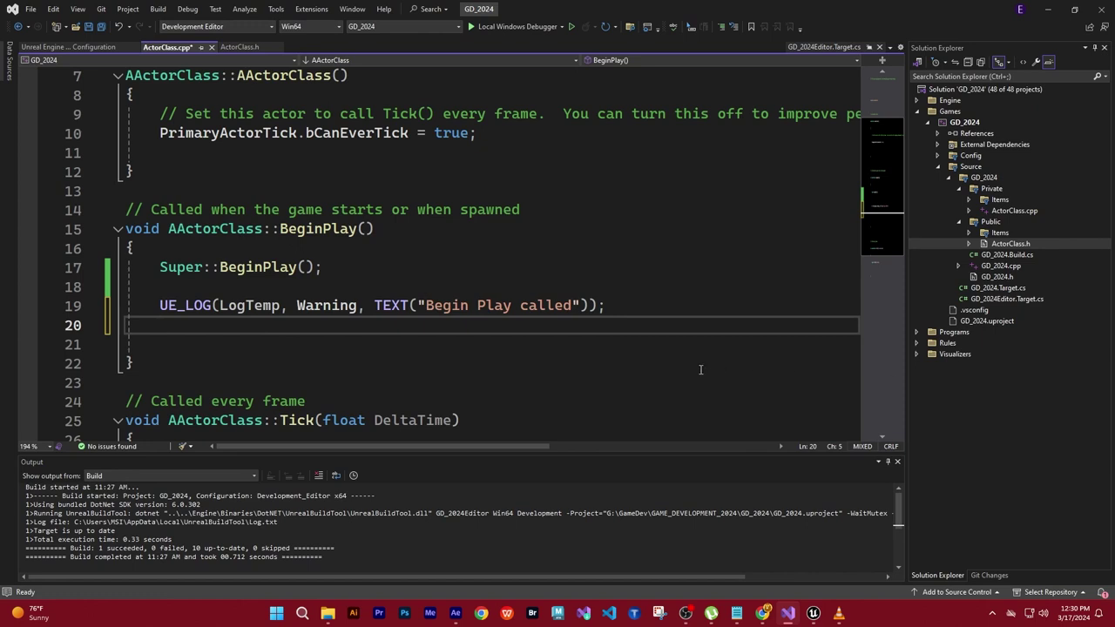
key("Return")
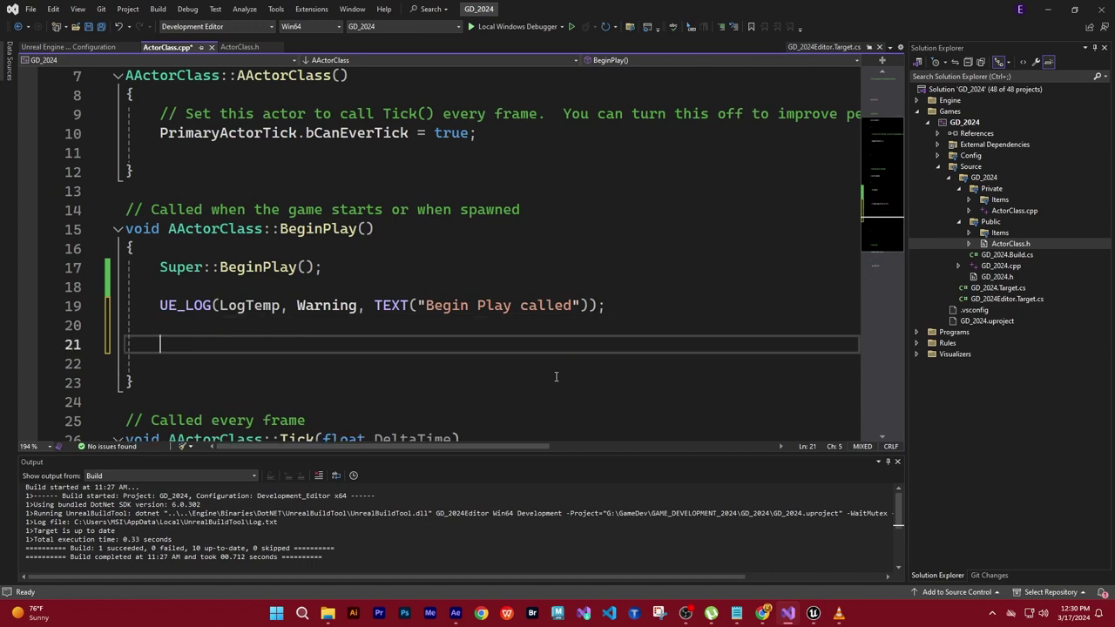
type("if")
type(" (")
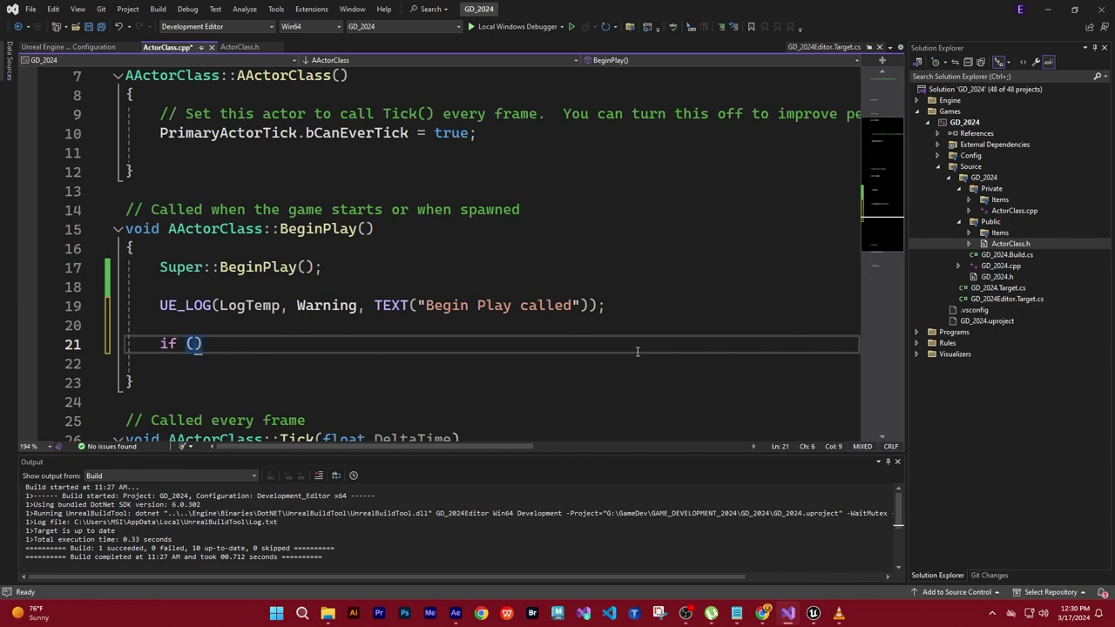
type("GEngine")
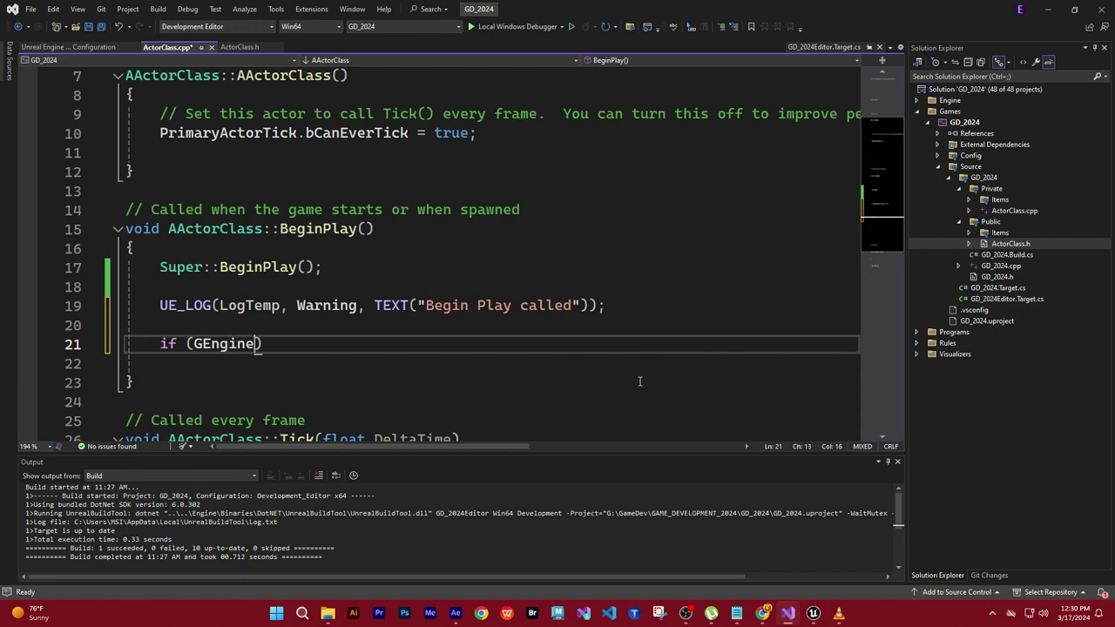
type(")")
key("Return")
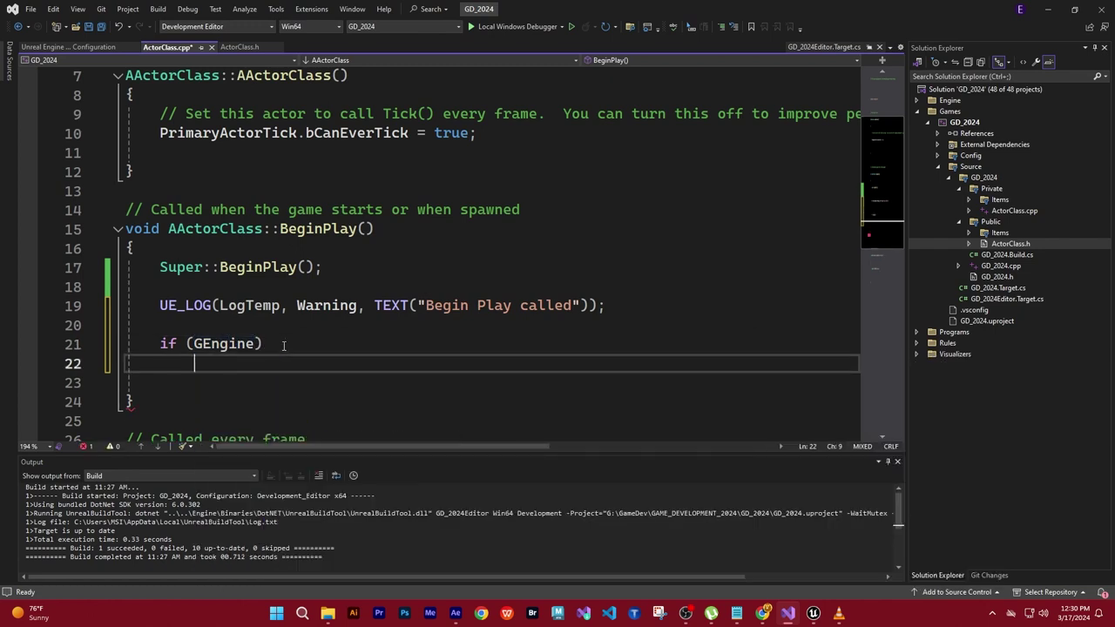
key("Return")
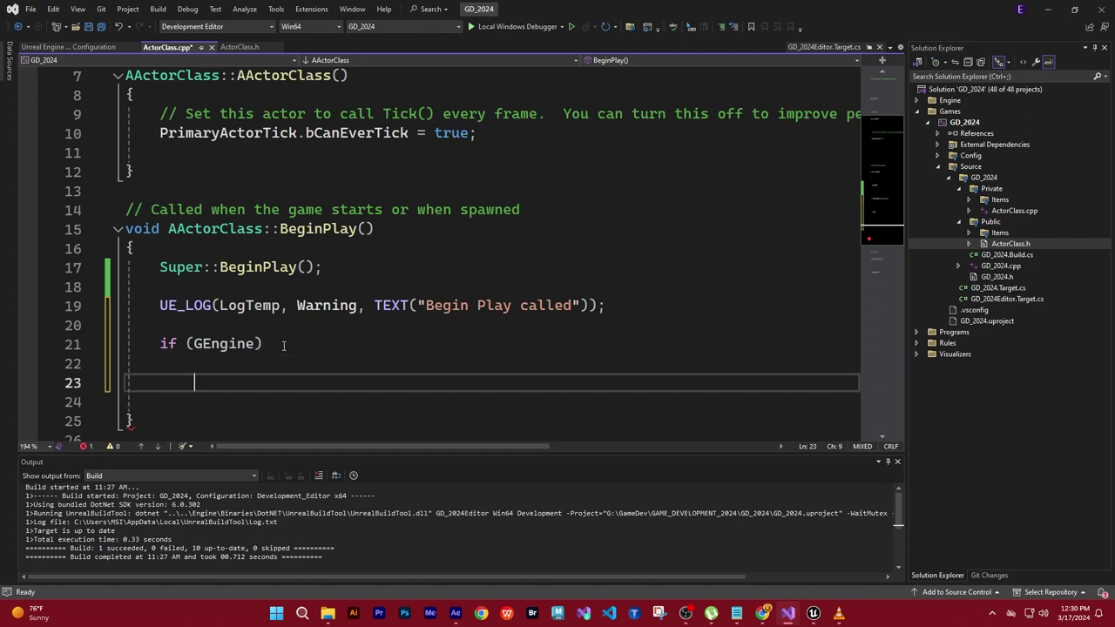
key("Up")
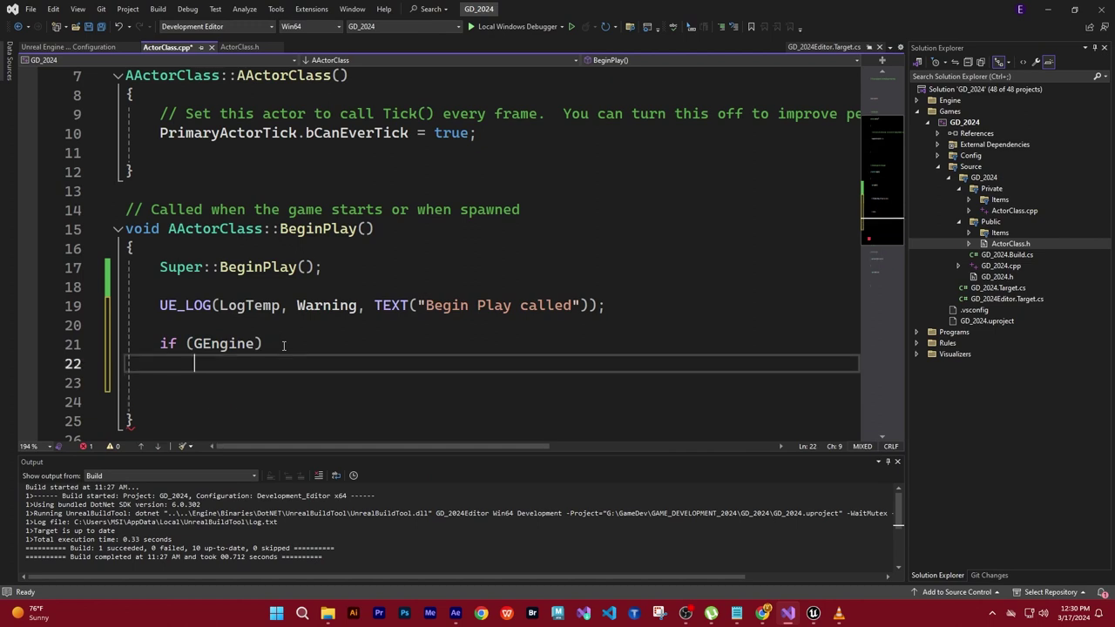
Write GEngine->AddOnScreenDebugMessage on line 22, completing the name with IntelliSense.
type("G")
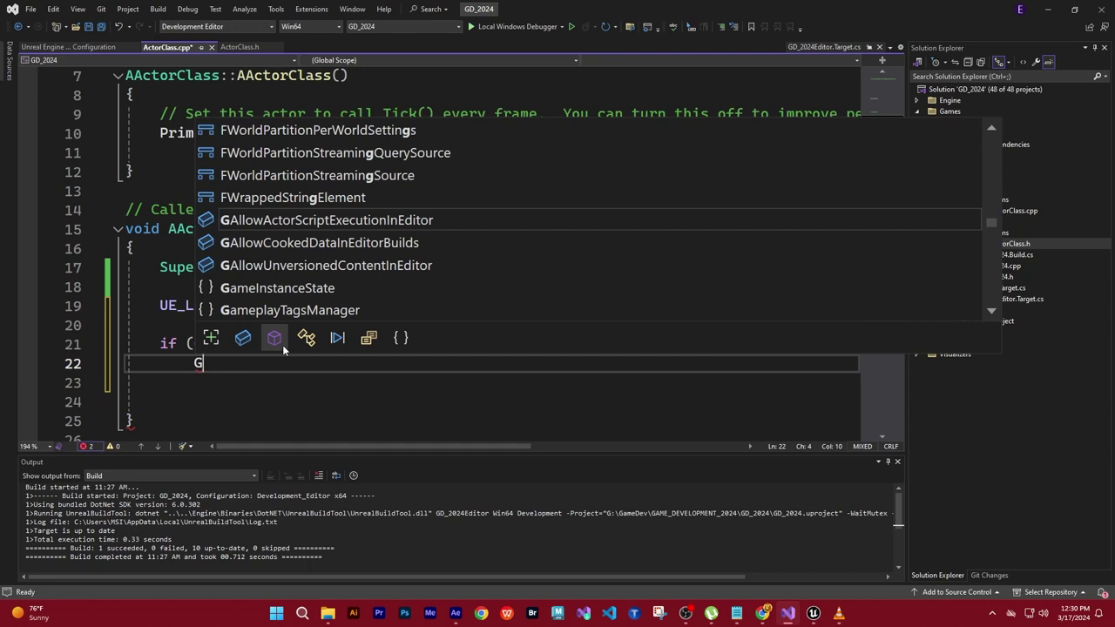
type("E")
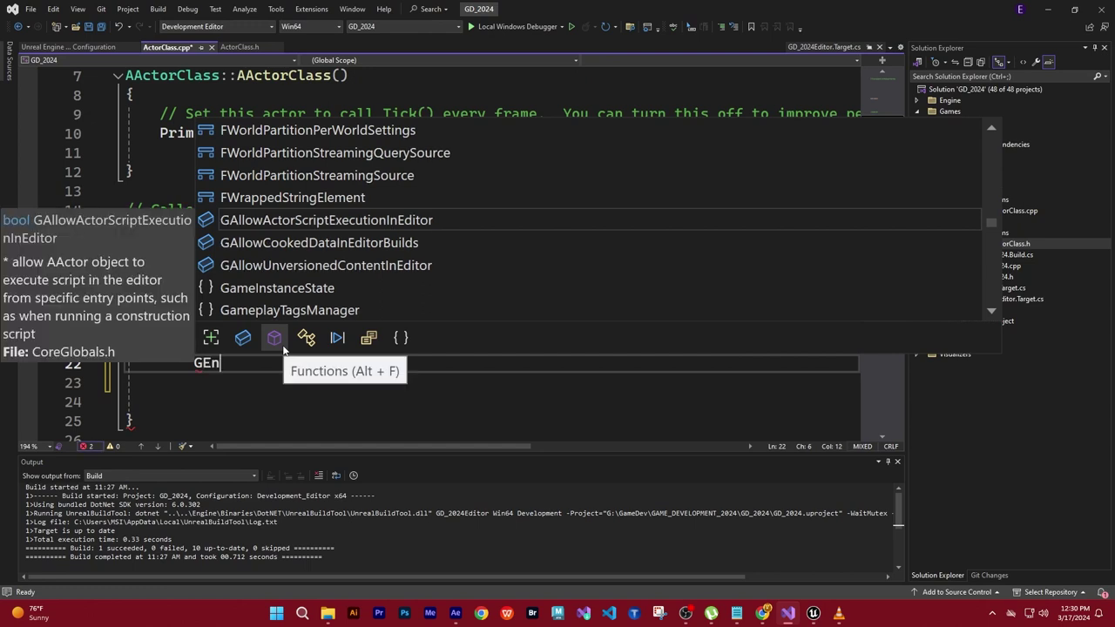
type("ngine")
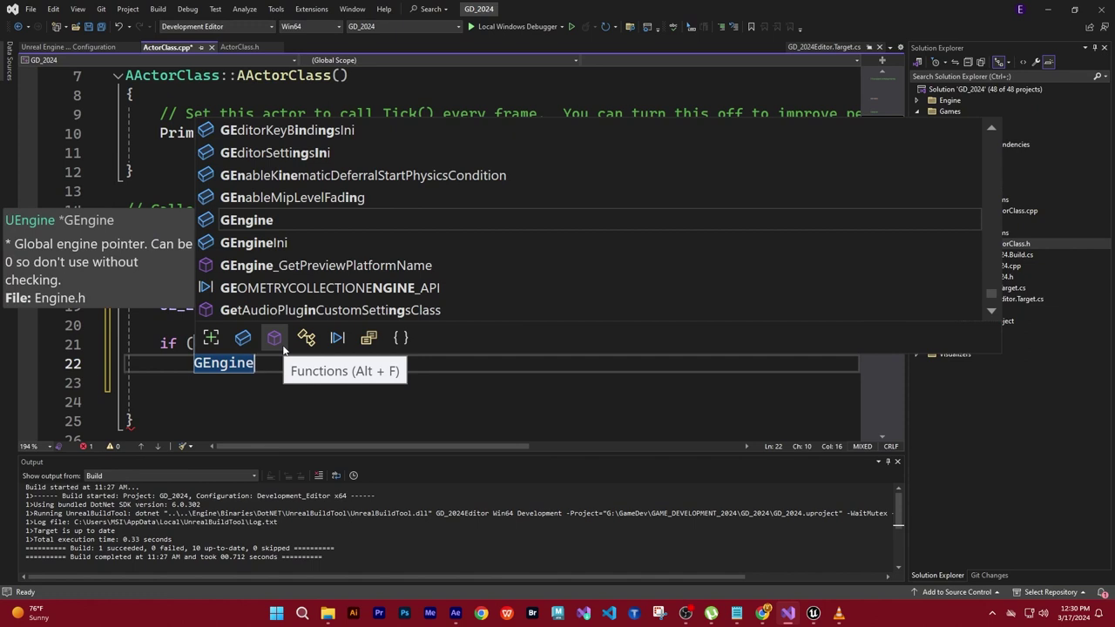
type("-")
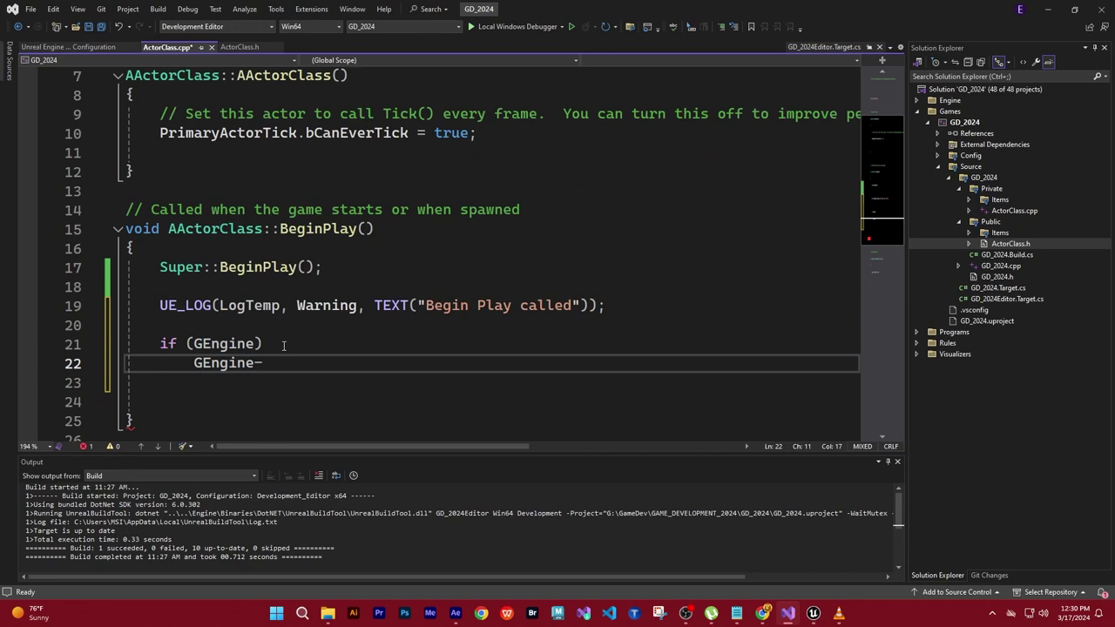
type(">")
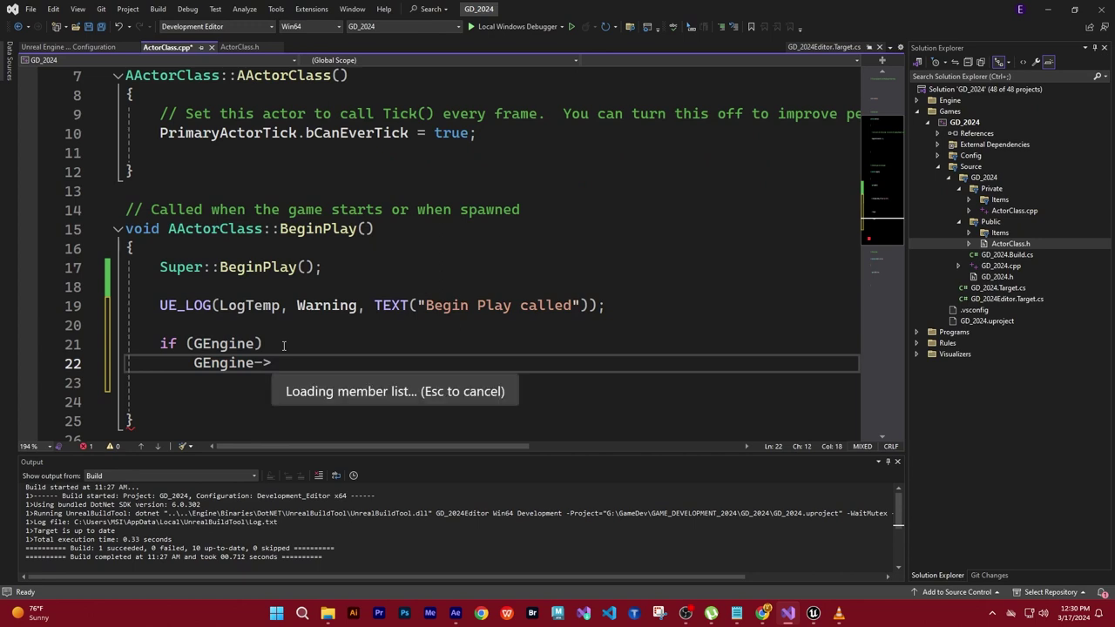
type("A")
type("dd")
type("OnScreenDe")
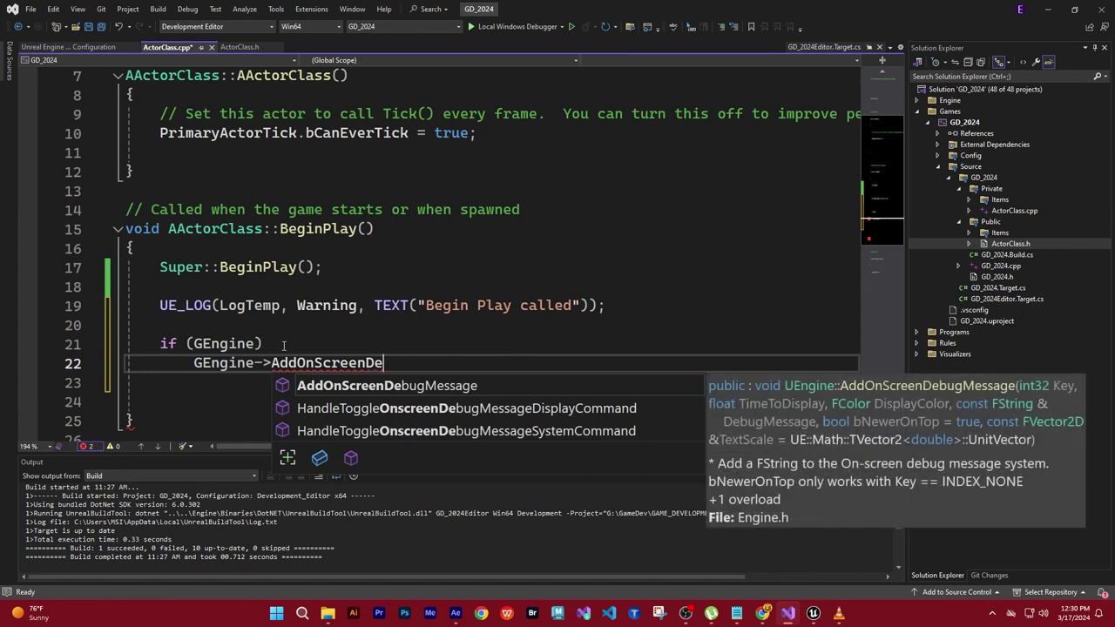
key("Tab")
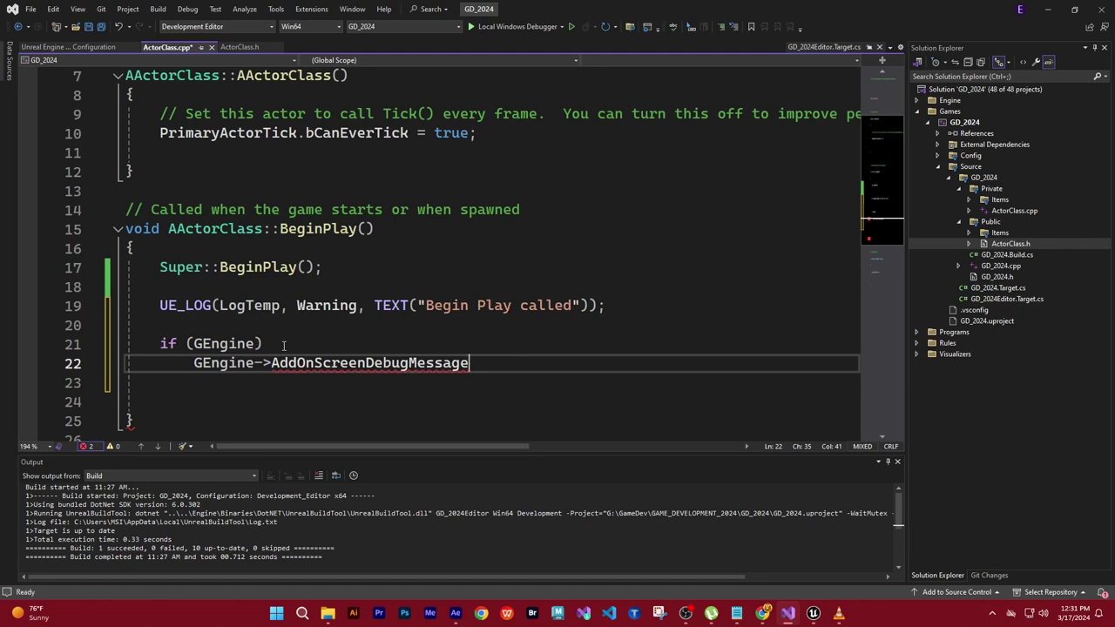
Pass key 1, display time 50.f and FColor::Magenta, then begin the FString message argument.
type("(")
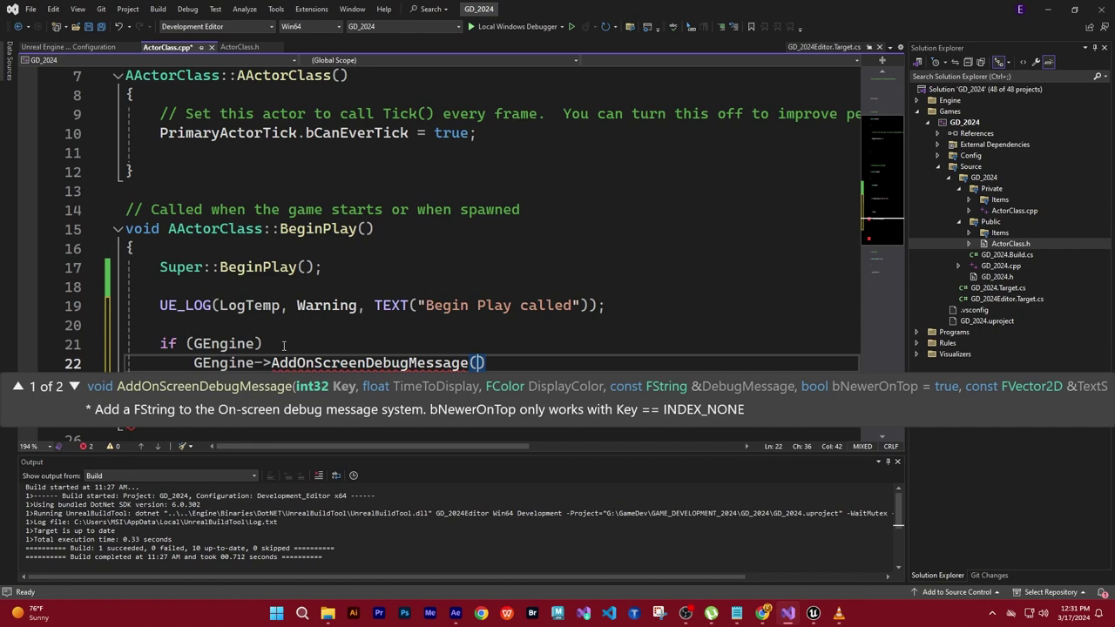
type("1")
type(",")
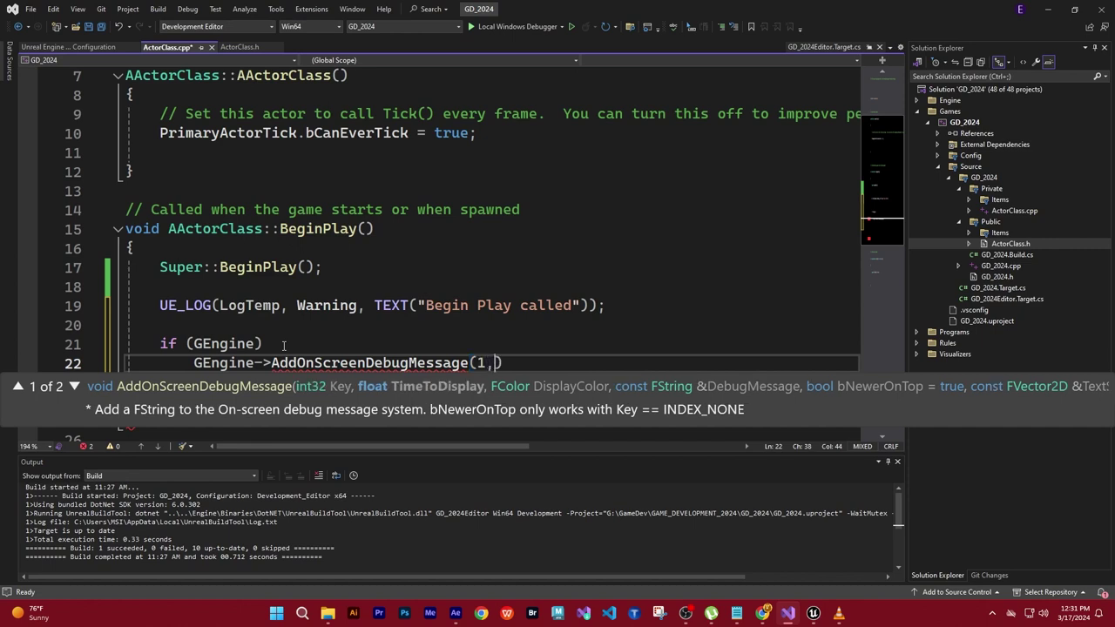
type(" 60.")
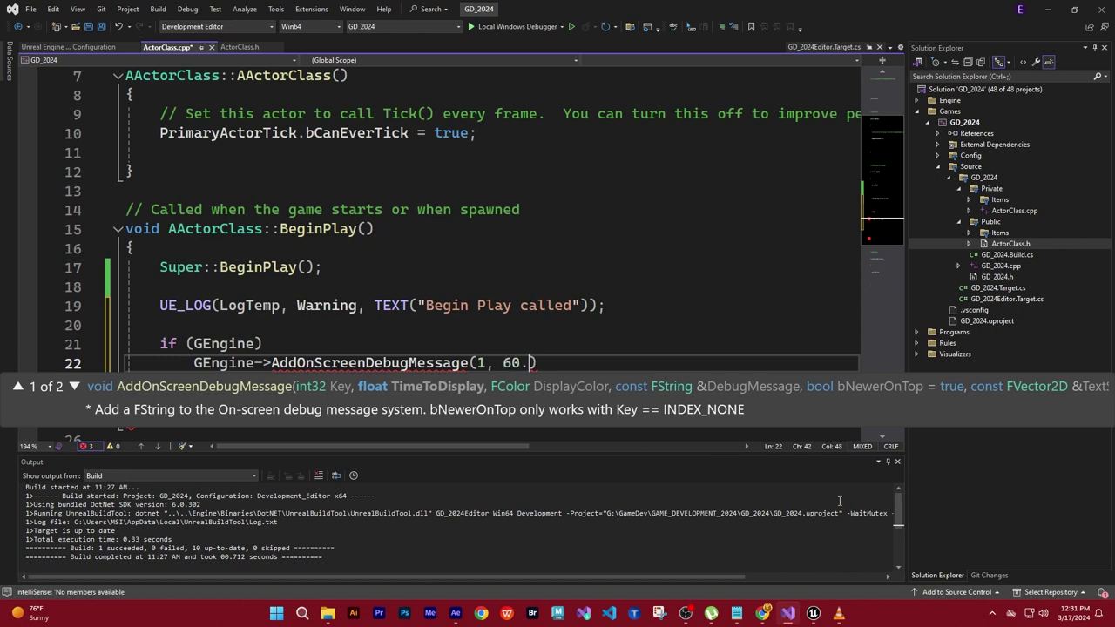
type("f")
key("BackSpace")
key("BackSpace")
key("BackSpace")
key("BackSpace")
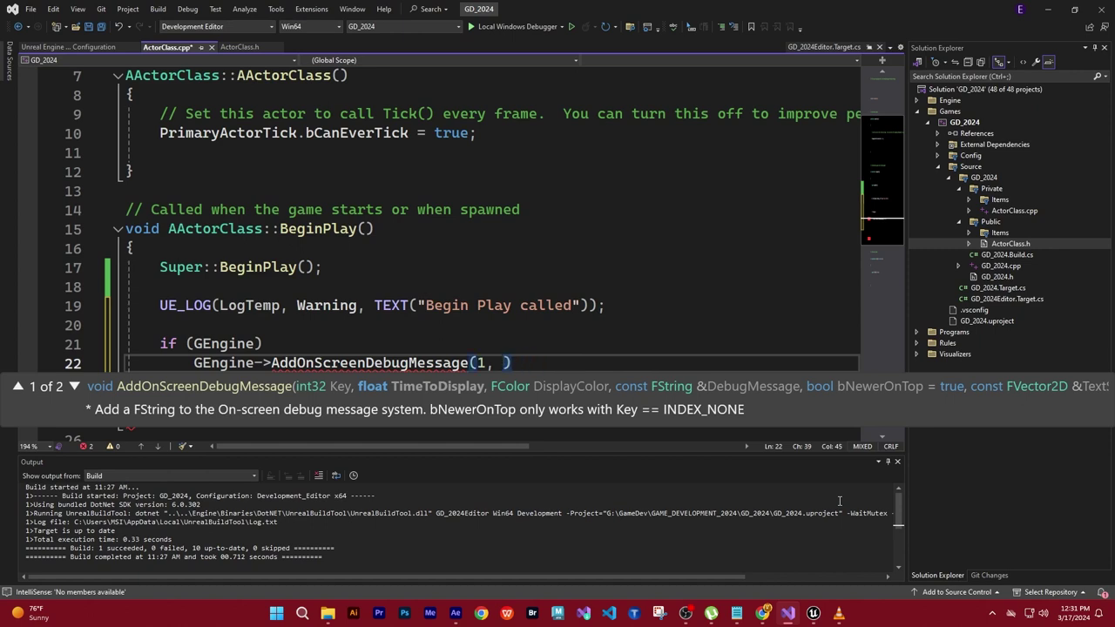
type("50.")
type("f")
type(", ")
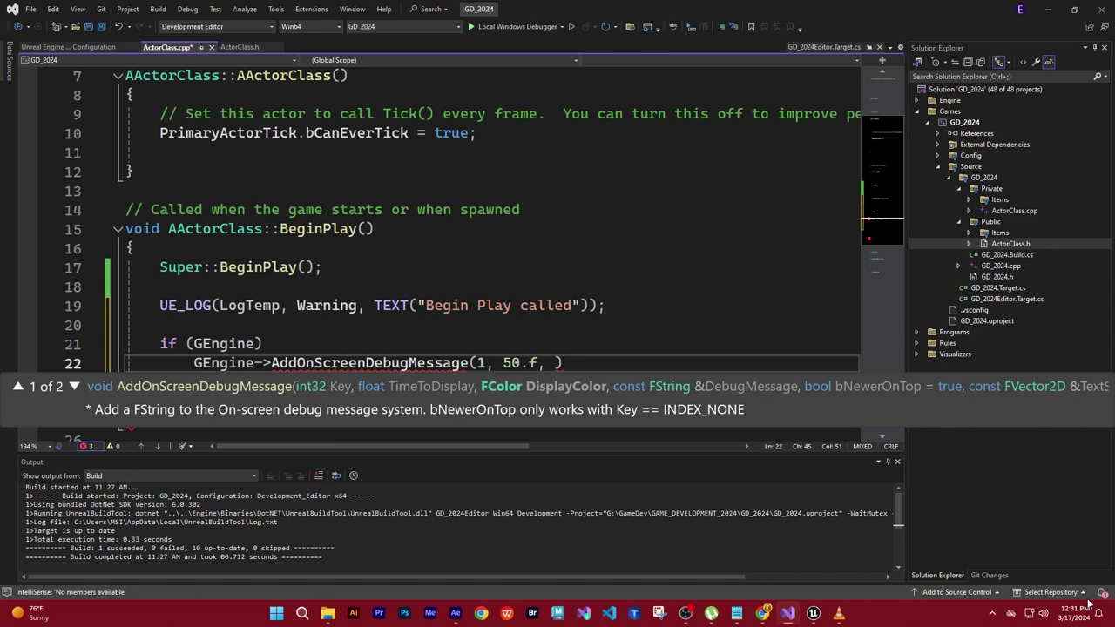
type("F")
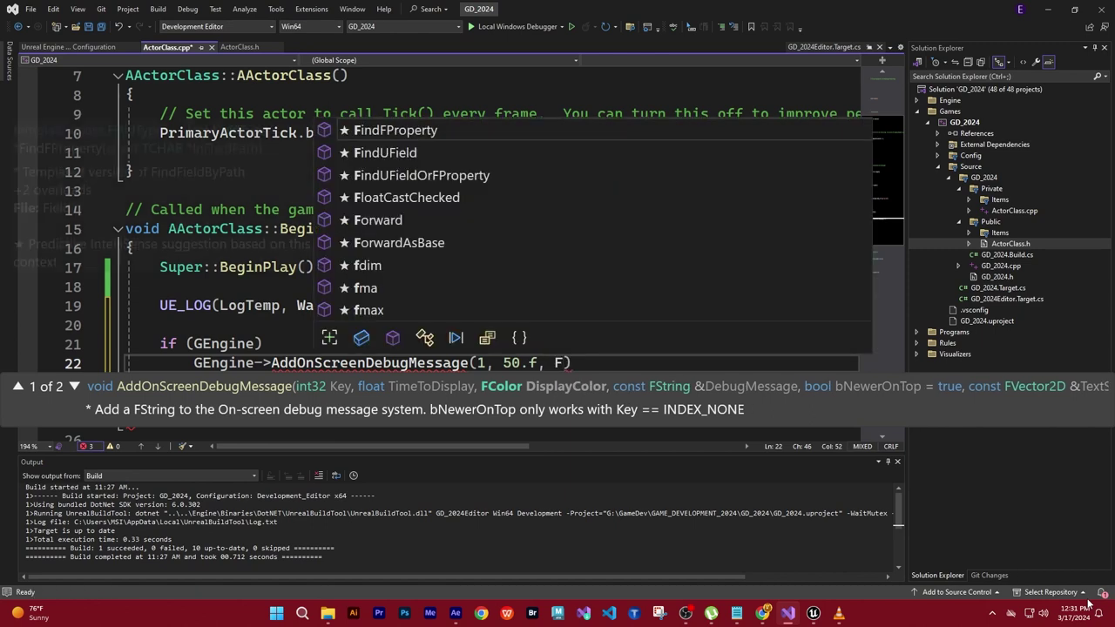
type("Color")
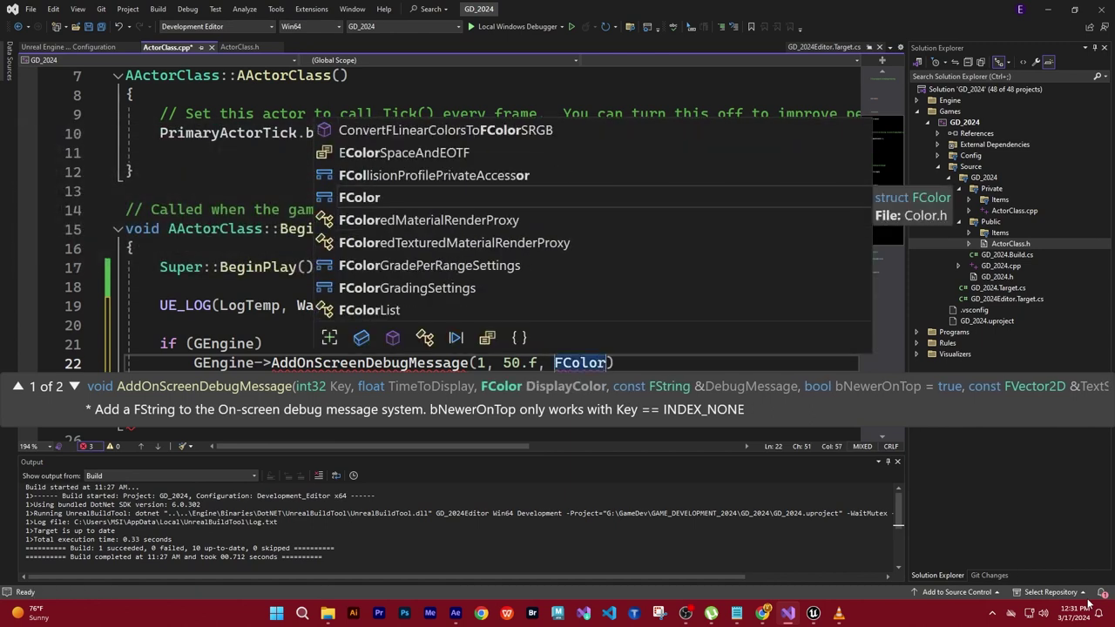
type(":")
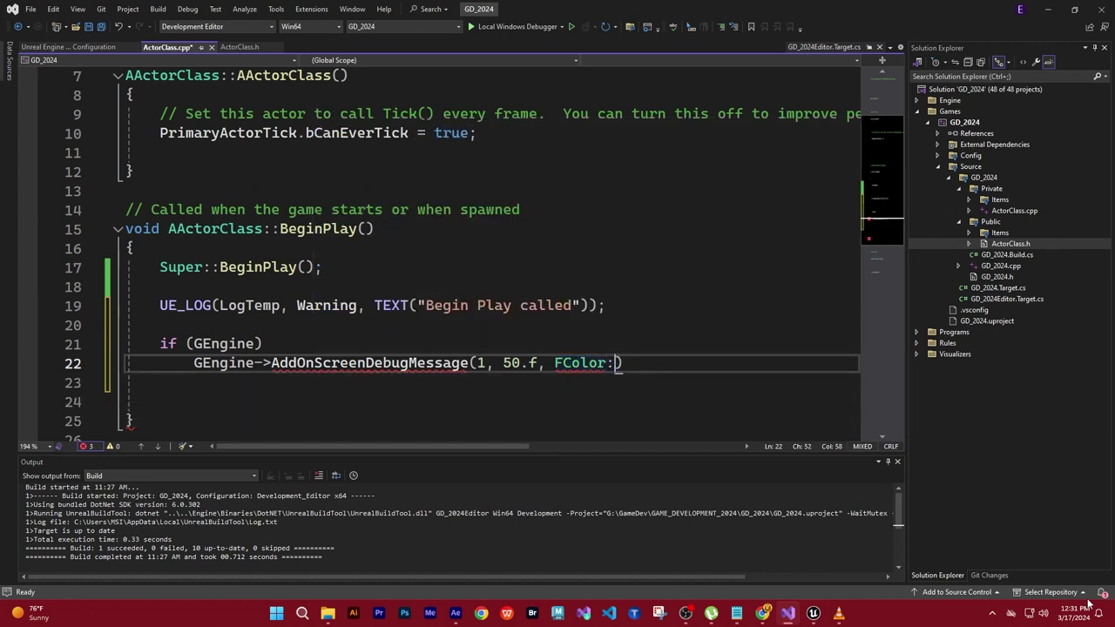
type(":")
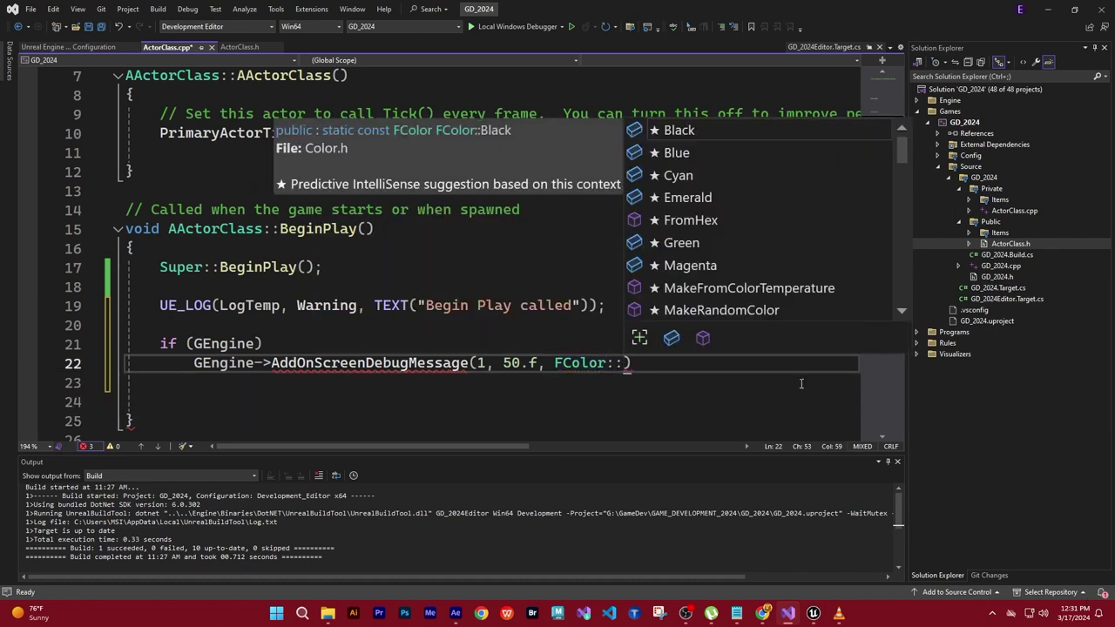
double_click(685, 265)
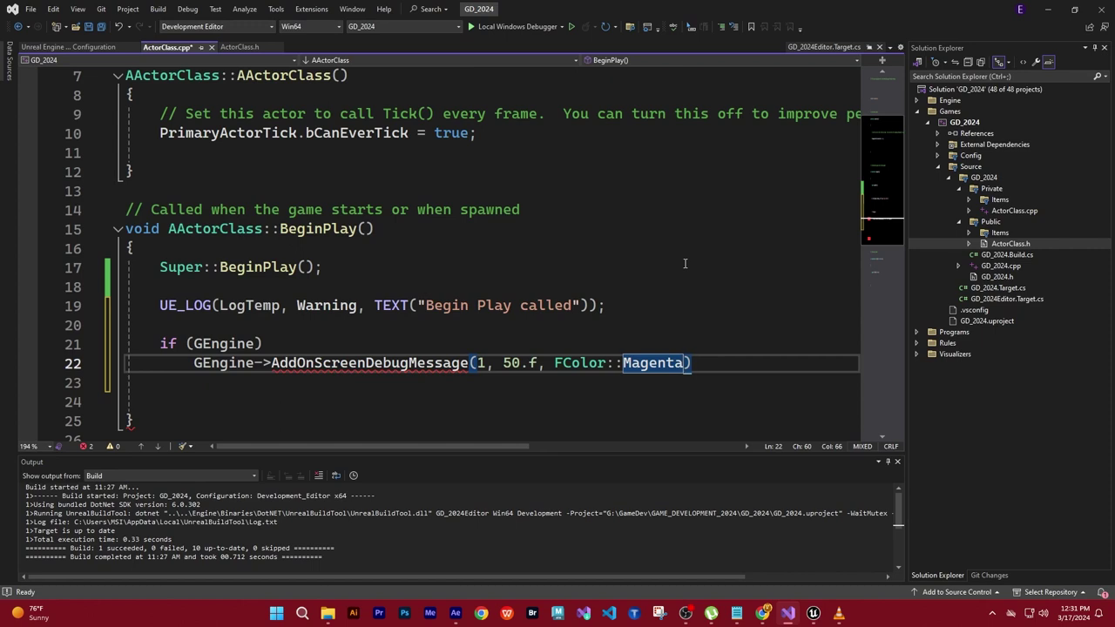
type(", ")
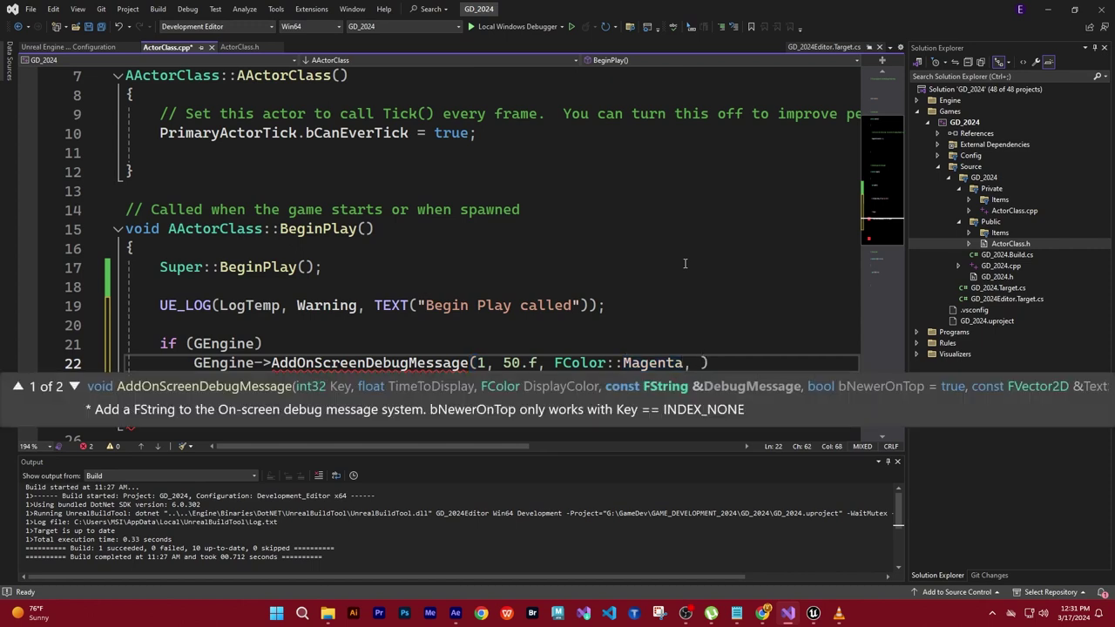
type("F")
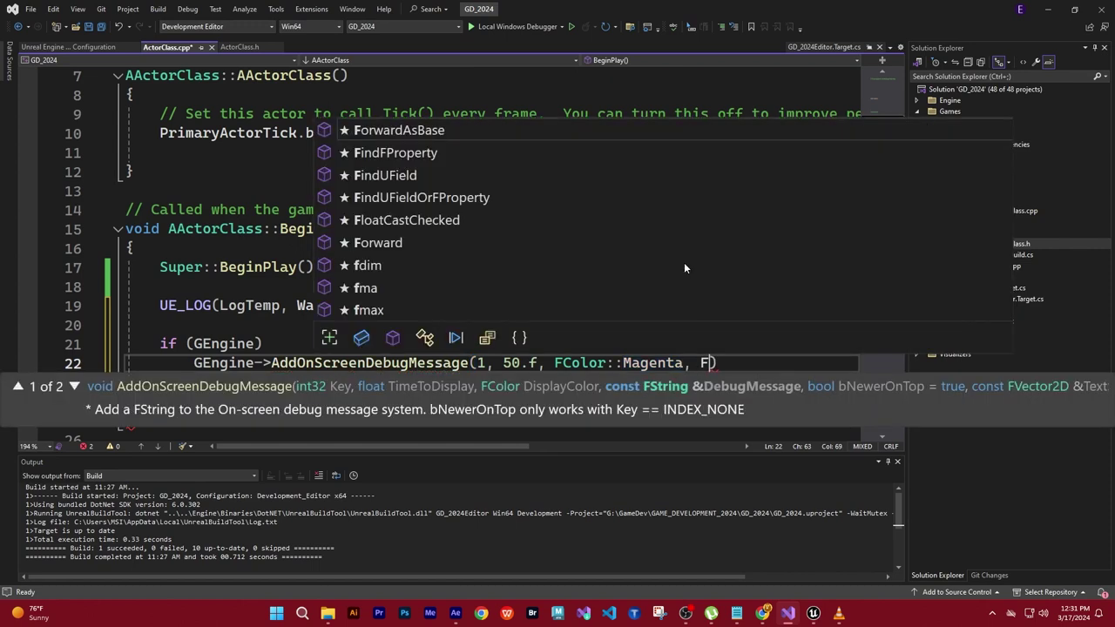
type("Stri")
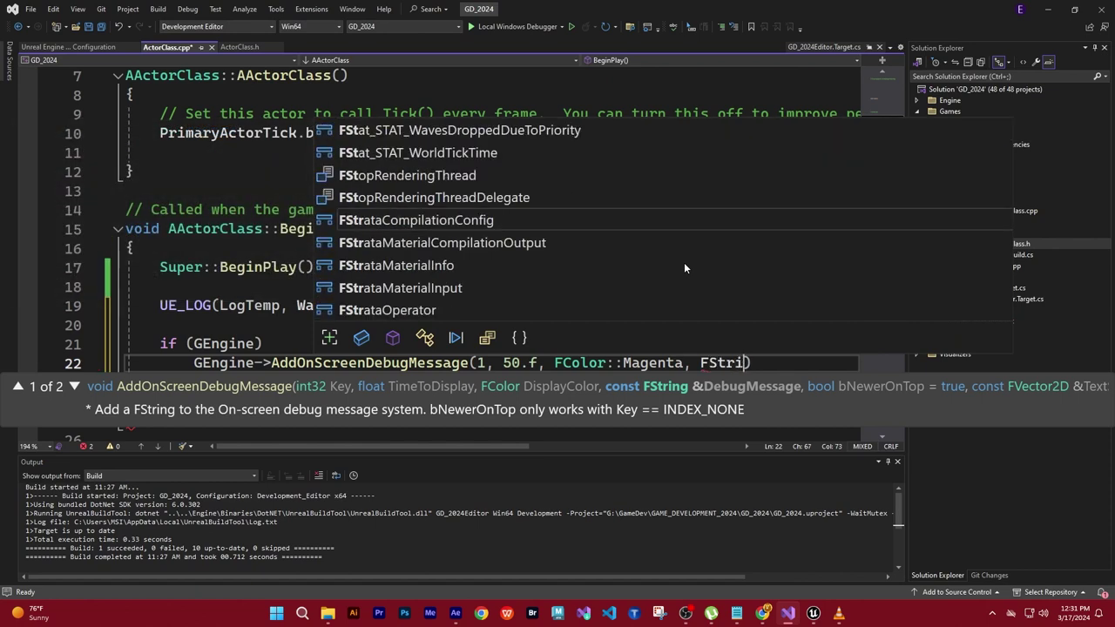
type("ng")
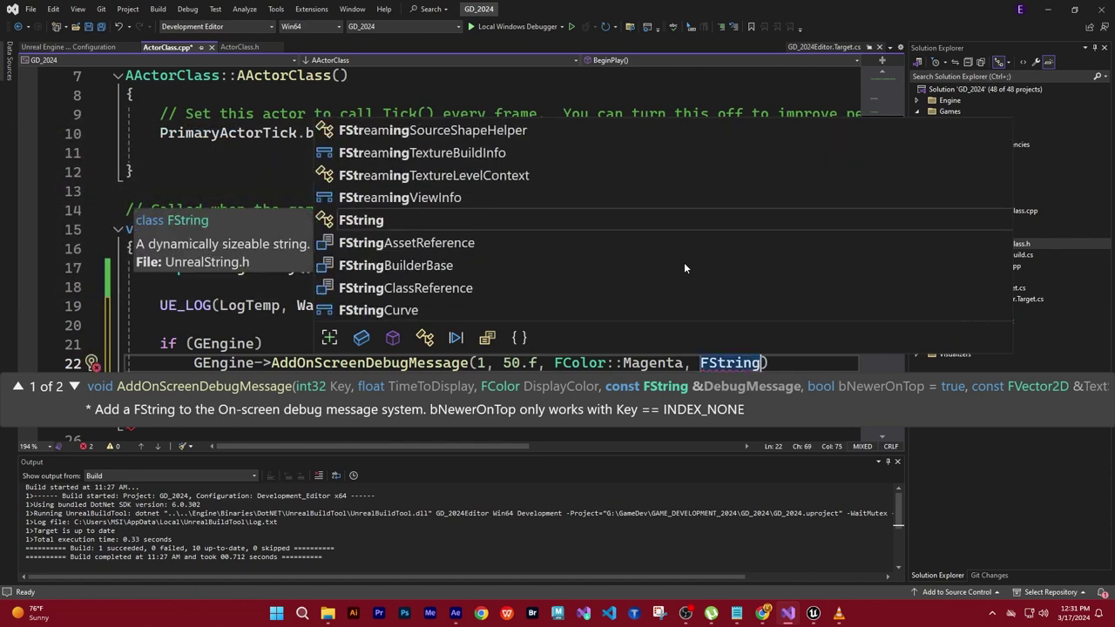
type("(\"")
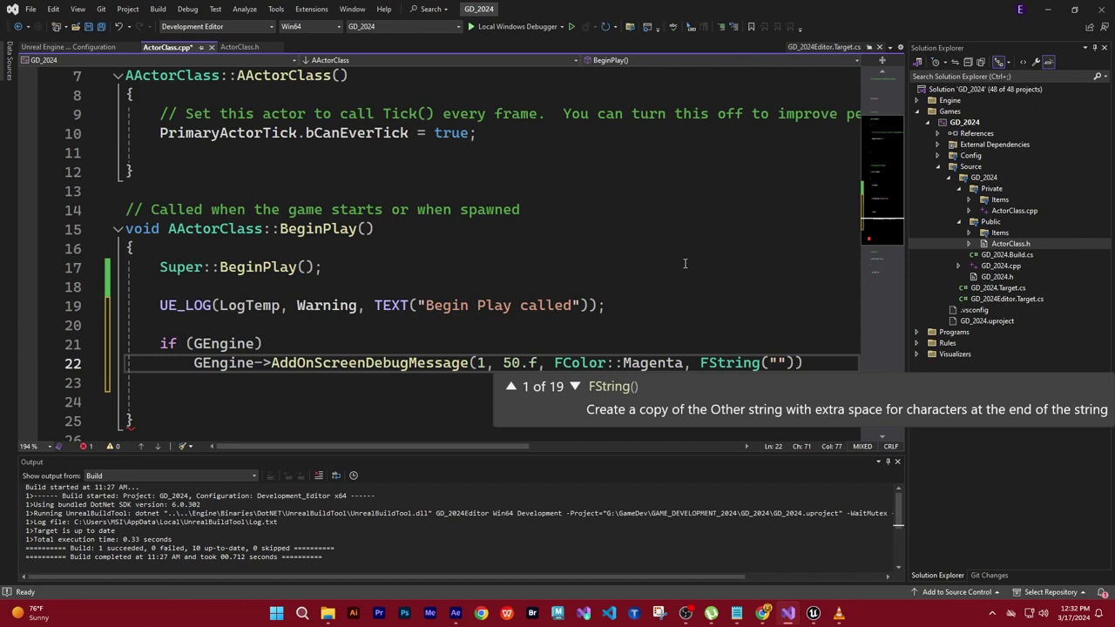
Enter the message 'We Printed OnScreen Message!' and close the FString and call parentheses.
type("We")
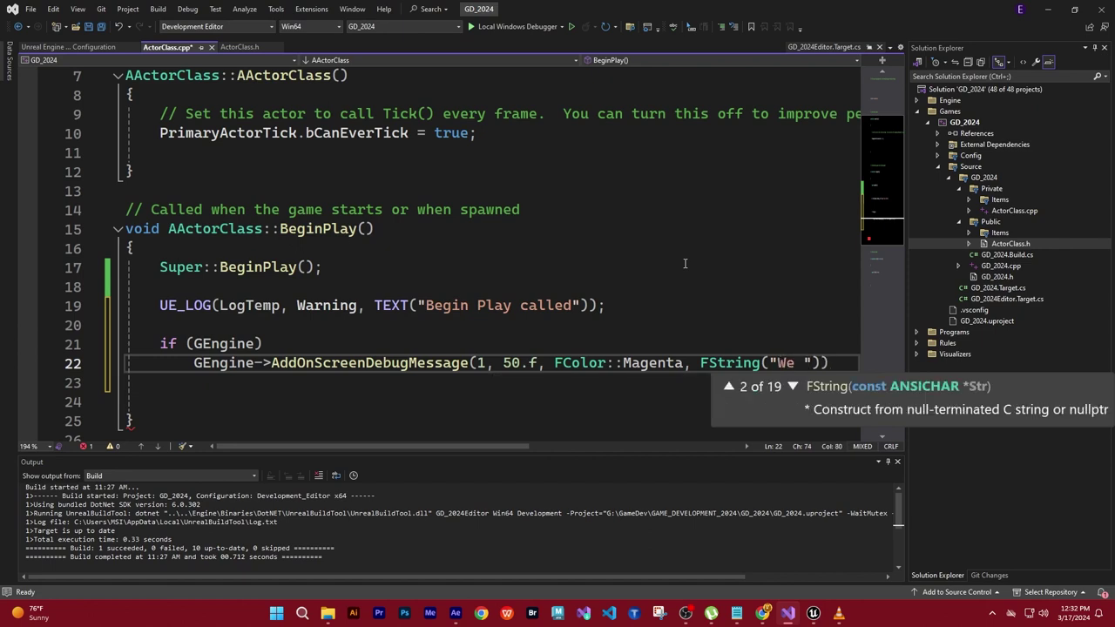
type(" Printed ")
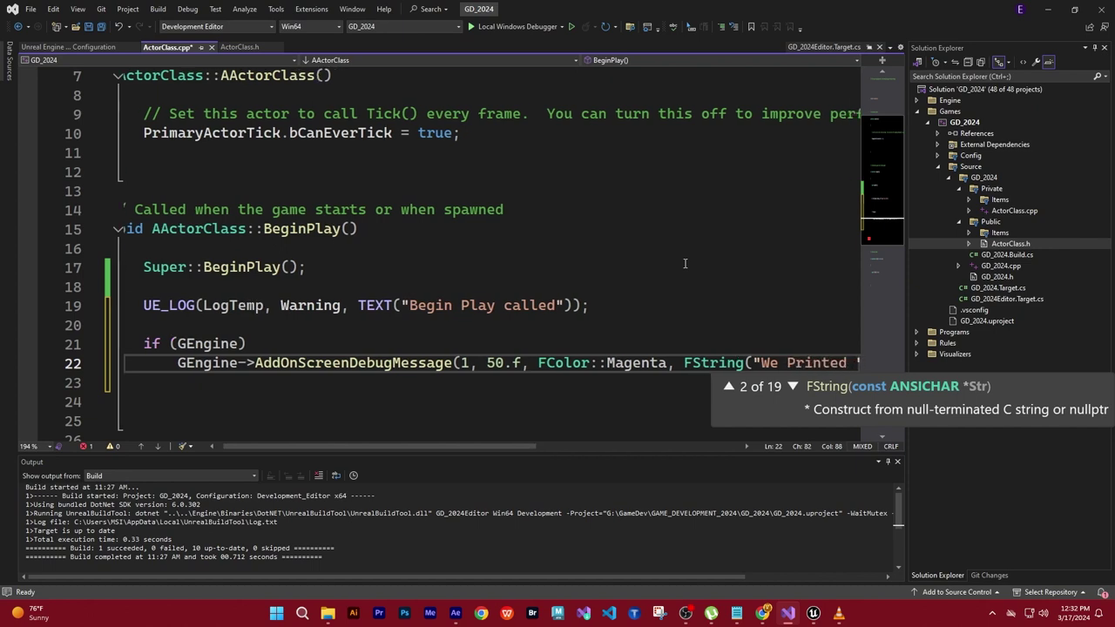
type("OnScreen M")
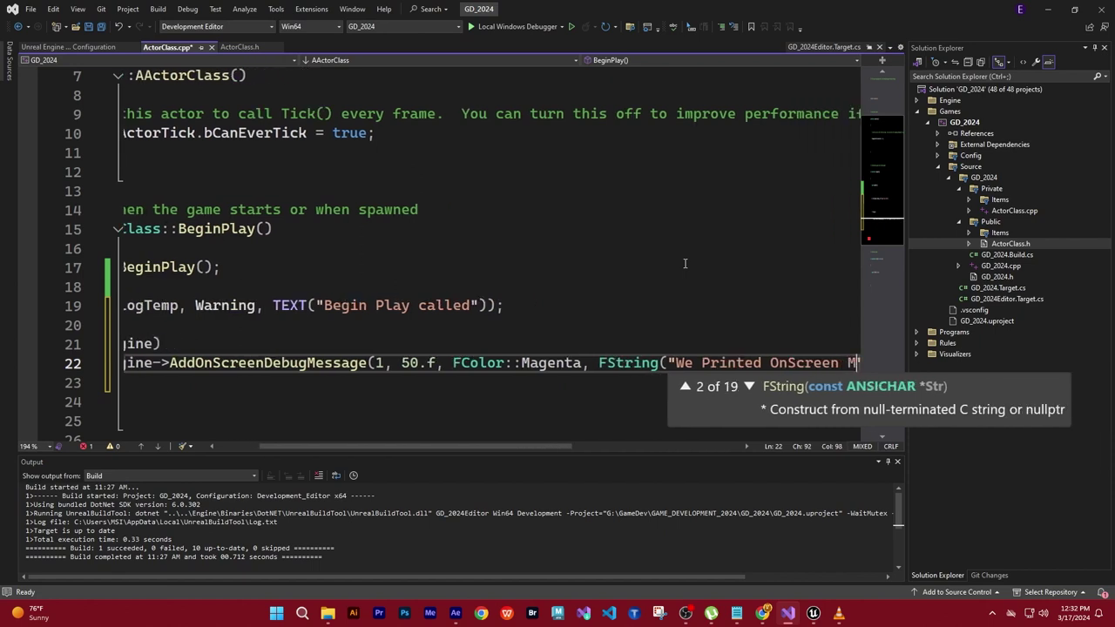
type("essa")
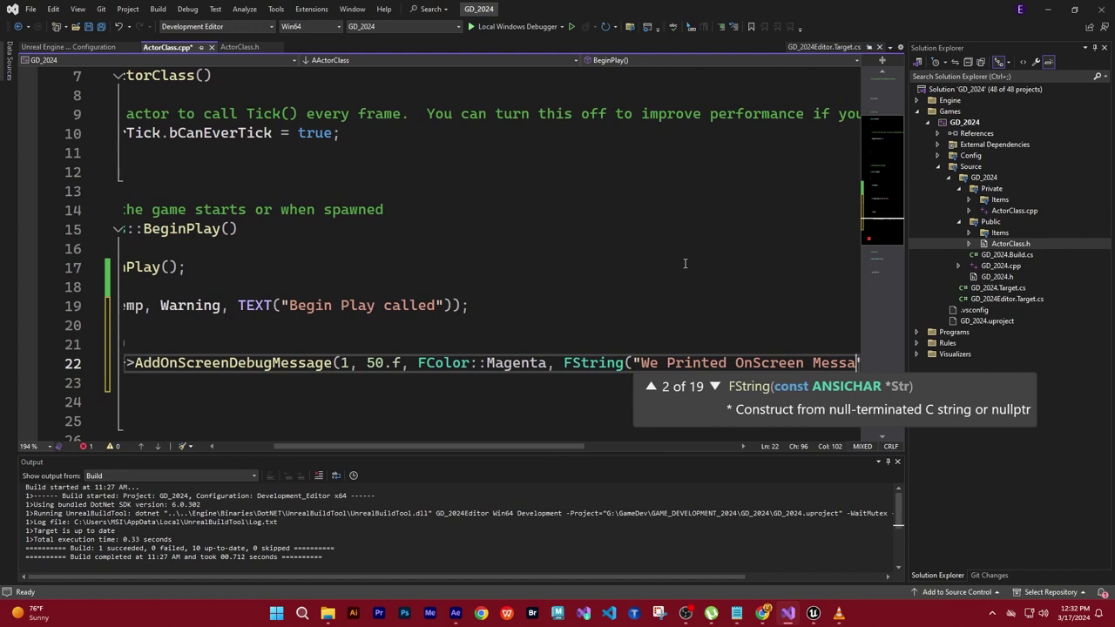
type("ge")
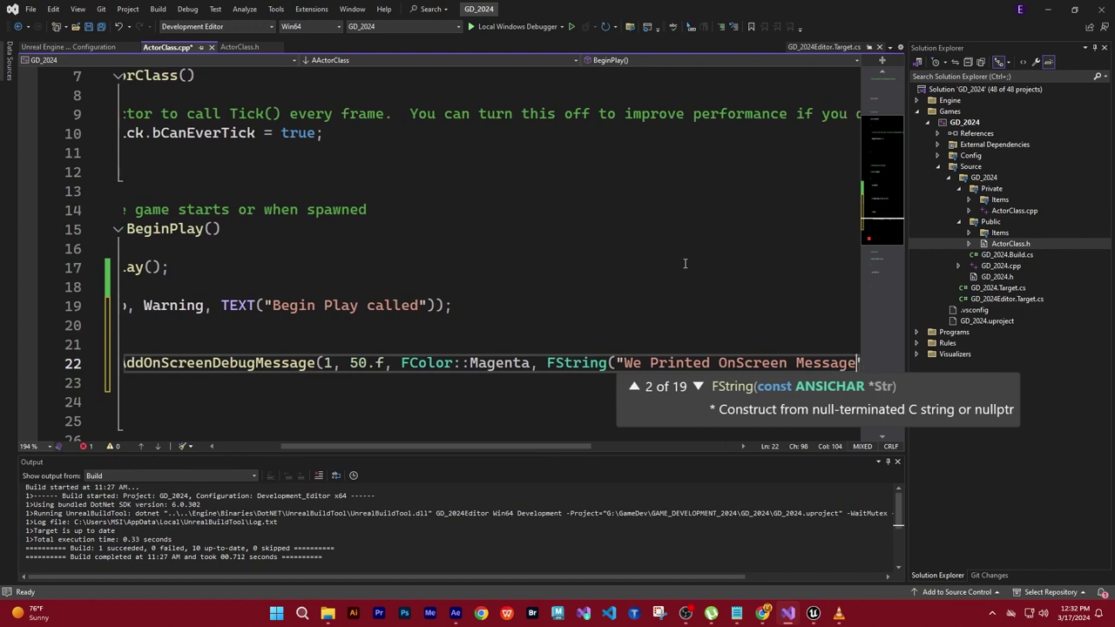
type("!")
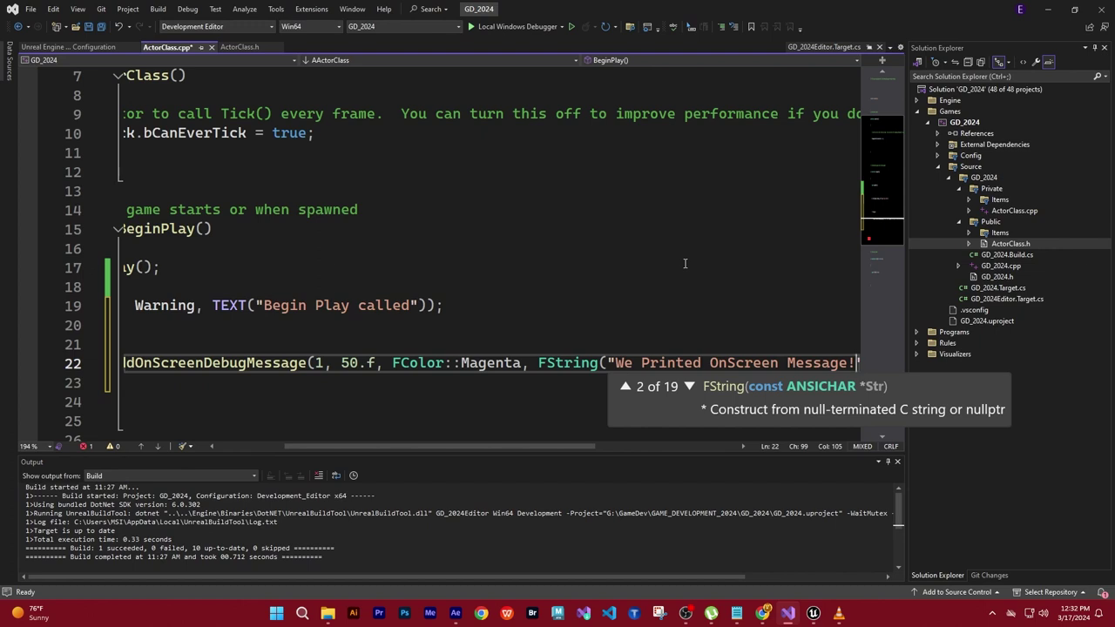
type("\")")
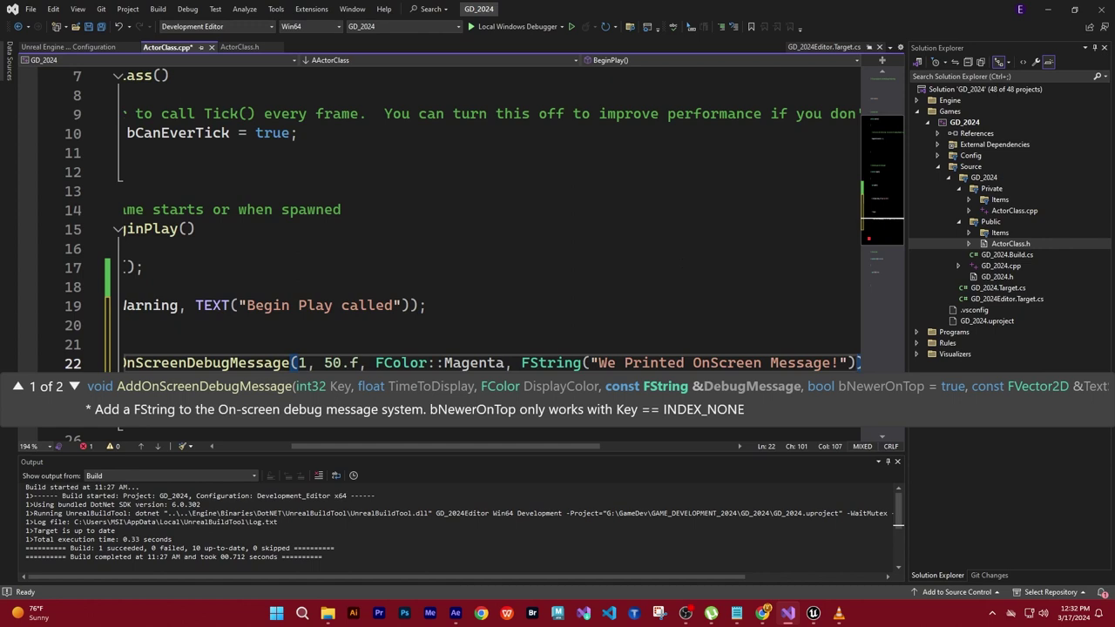
left_click_drag(582, 447, 631, 450)
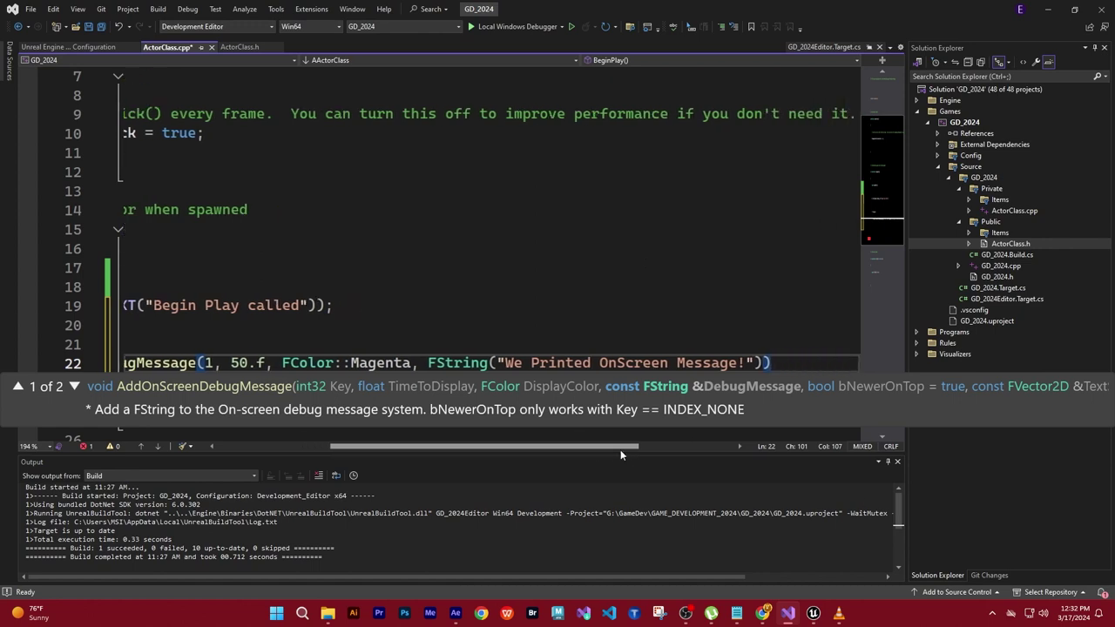
End the AddOnScreenDebugMessage statement with a semicolon and select the whole line.
type(")")
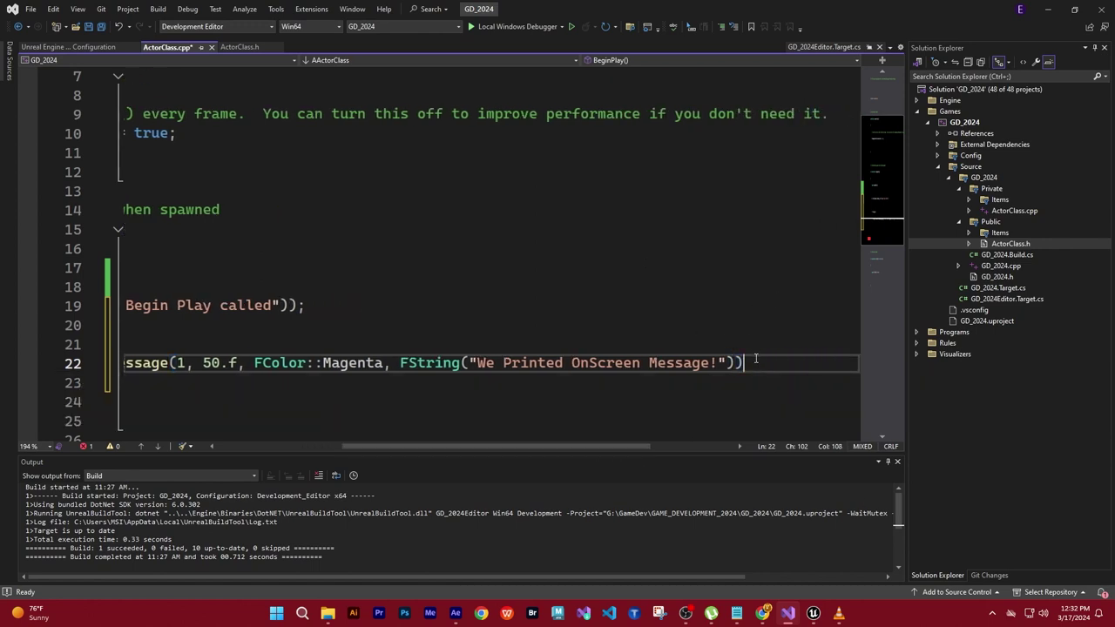
type(";")
scroll(703, 282, "down", 2, "ctrl")
scroll(688, 277, "down", 2, "ctrl")
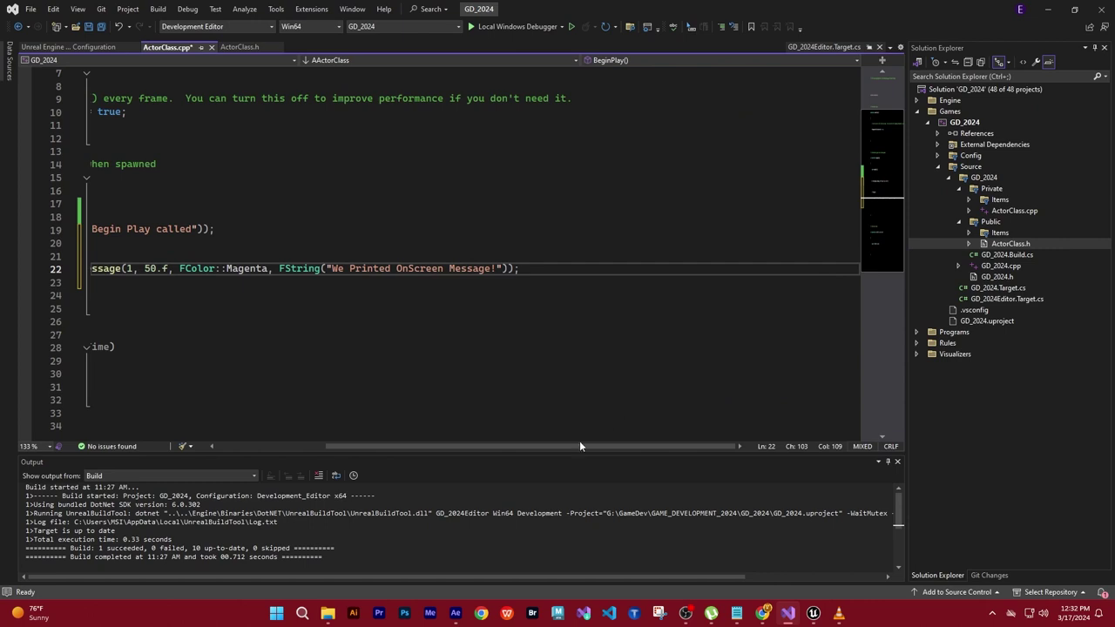
left_click_drag(572, 446, 446, 446)
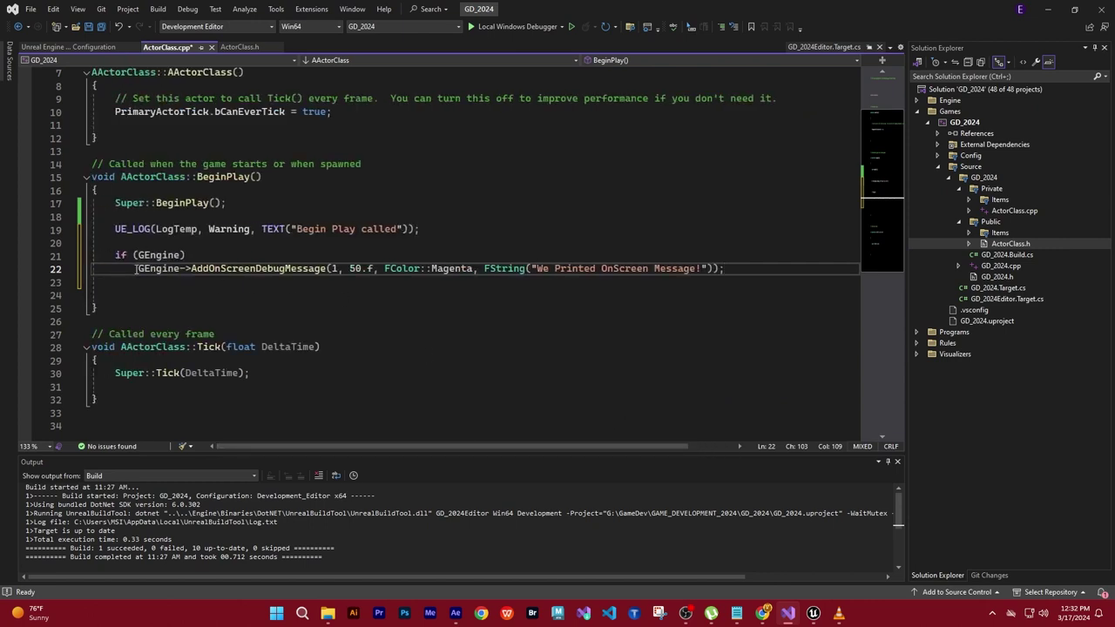
left_click_drag(135, 268, 726, 269)
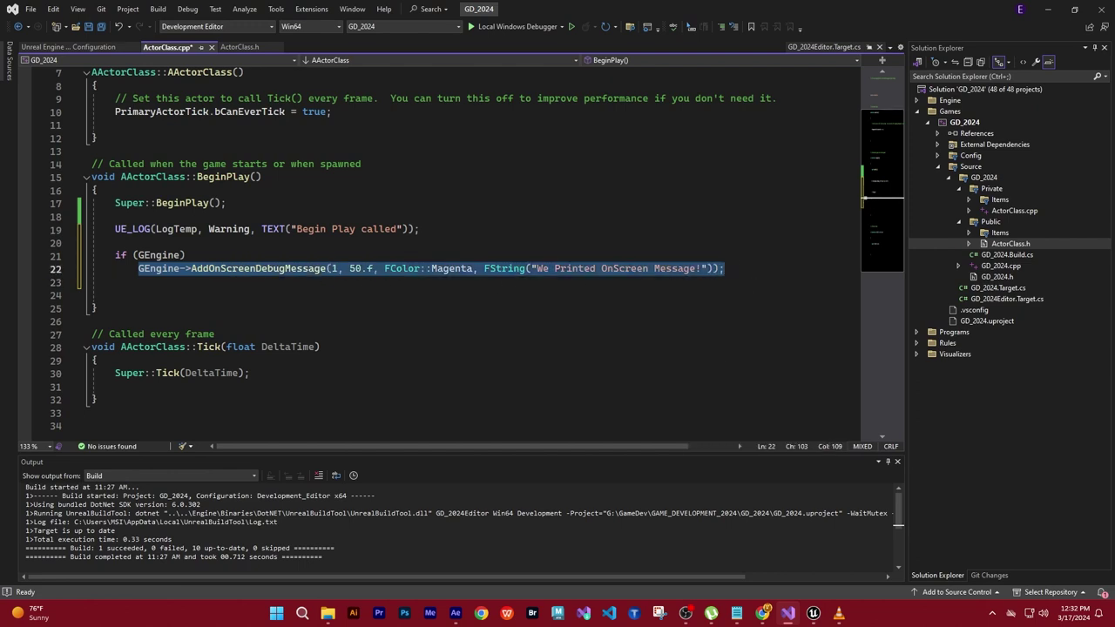
key("alt+Tab")
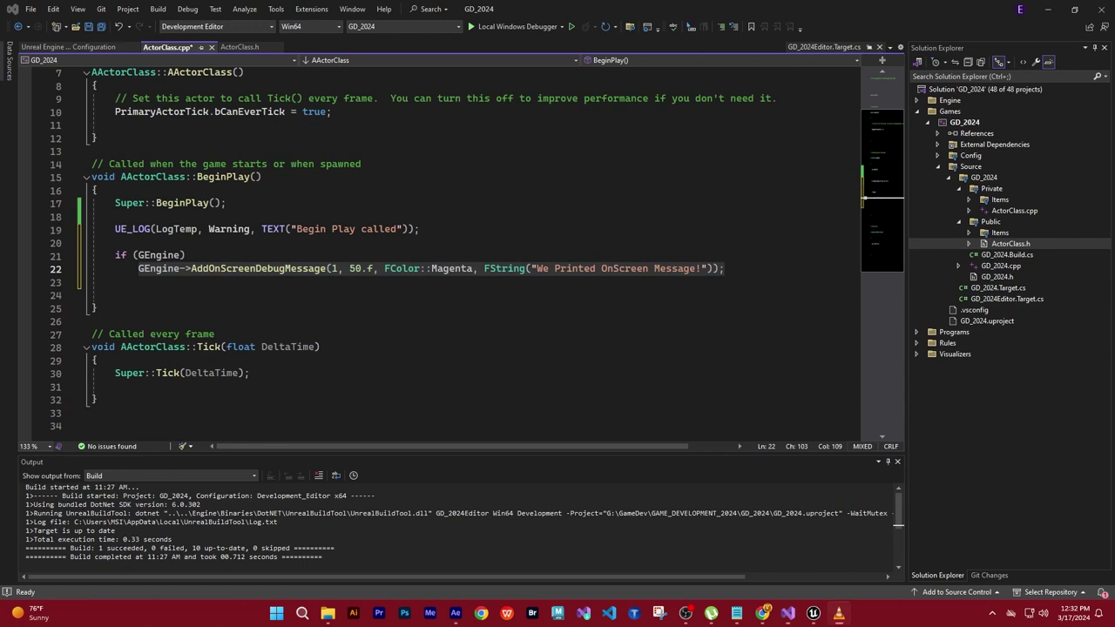
key("alt+Tab")
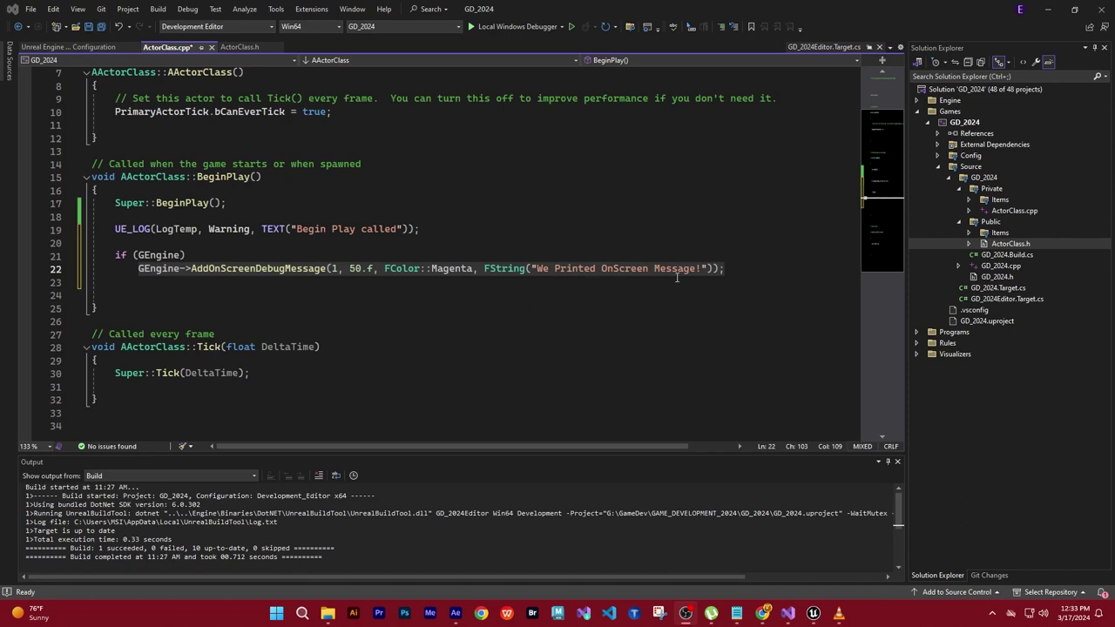
Save all modified files with File > Save All and minimize Visual Studio.
left_click(734, 269)
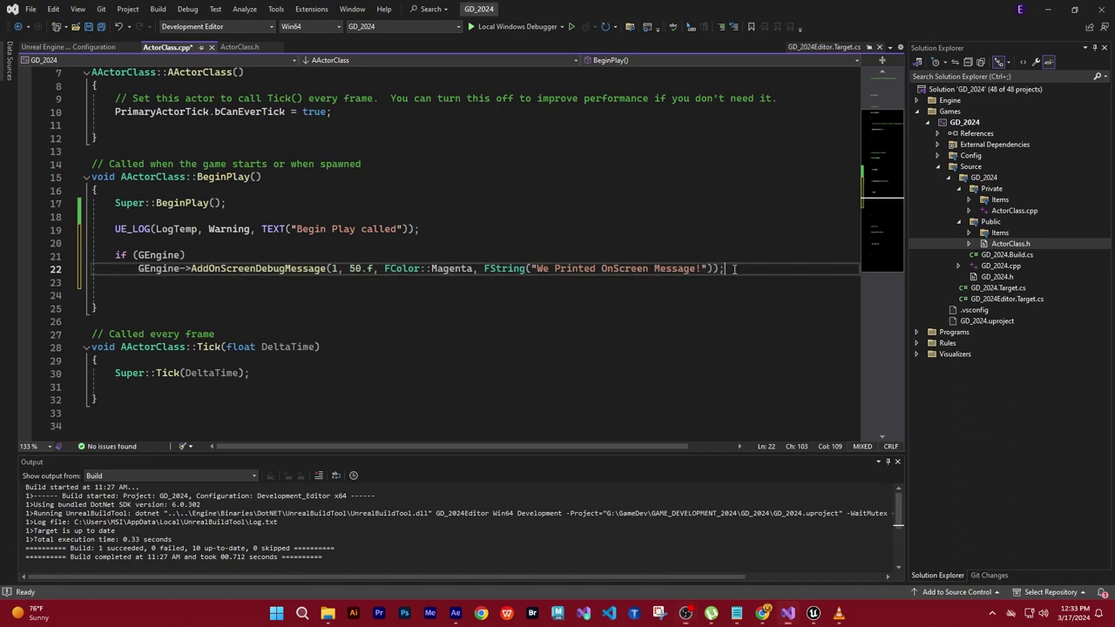
left_click(30, 9)
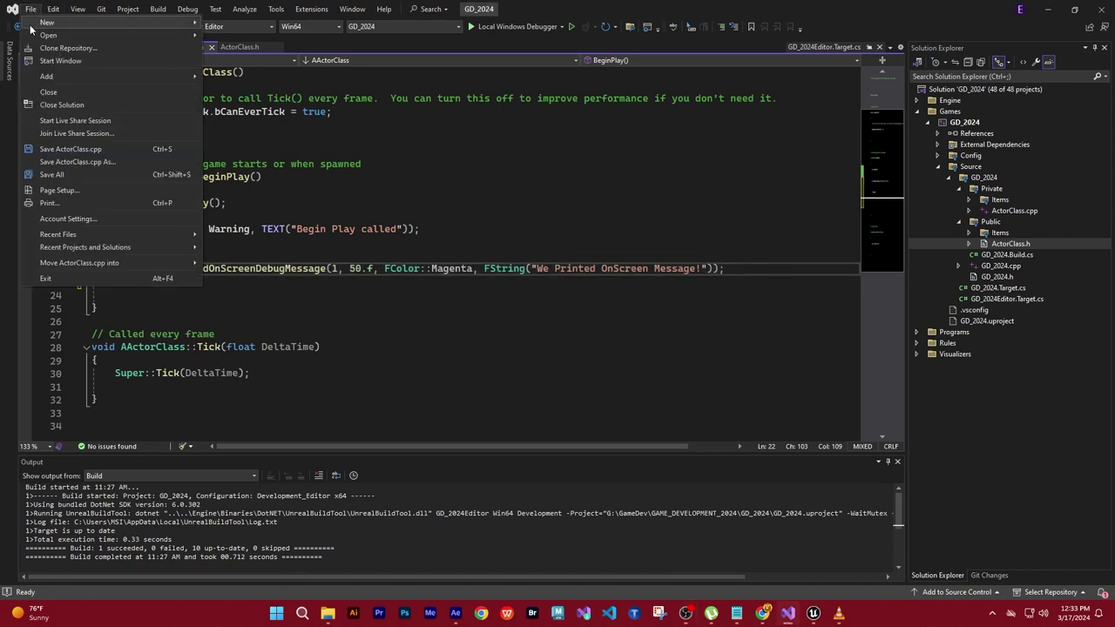
left_click(70, 175)
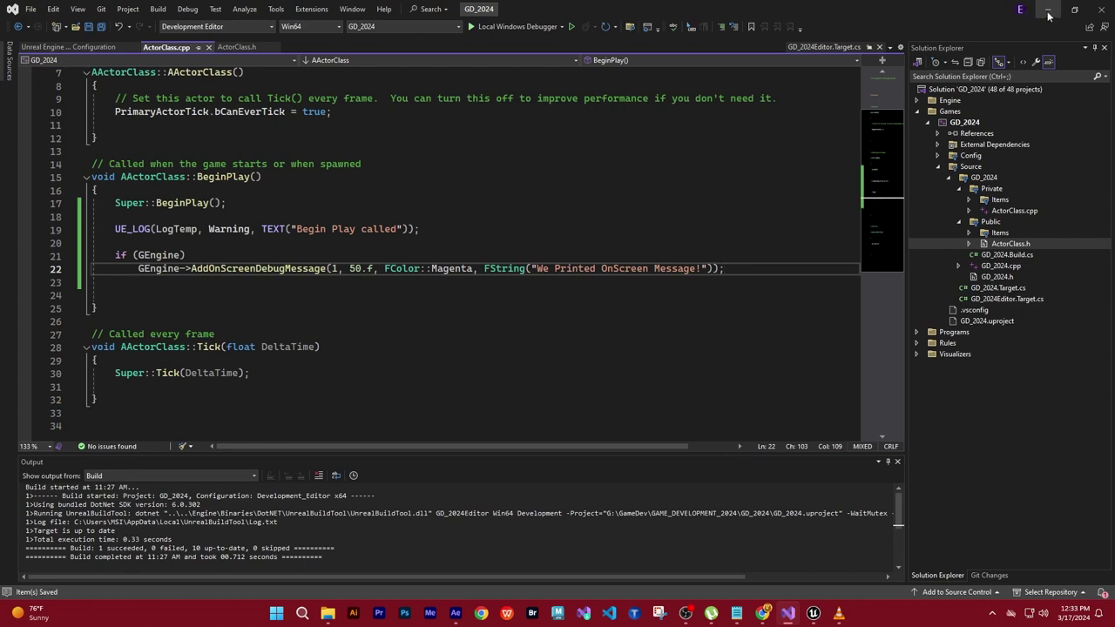
left_click(1048, 9)
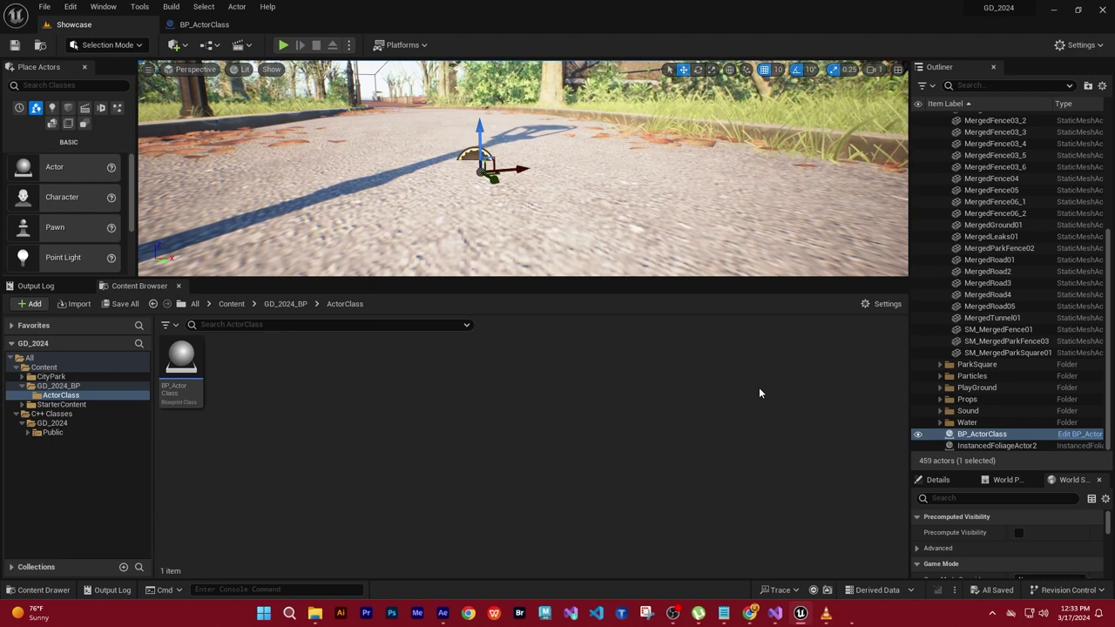
Recompile with Live Coding (Ctrl+Alt+F11), confirm the successful patch, and close the log window.
key("ctrl+alt+F11")
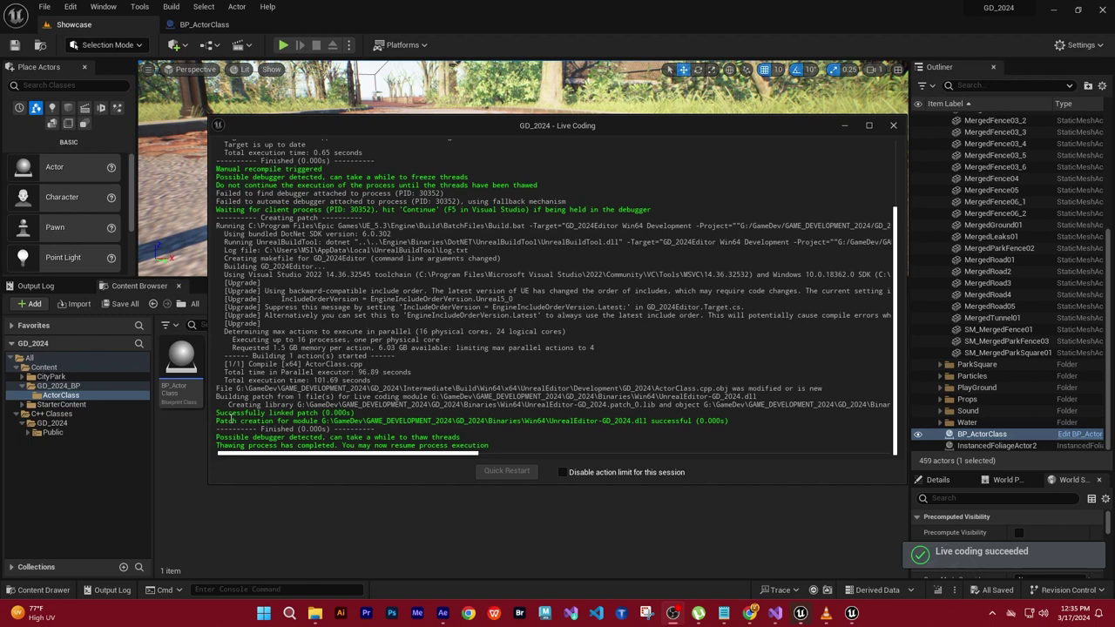
left_click_drag(216, 415, 495, 445)
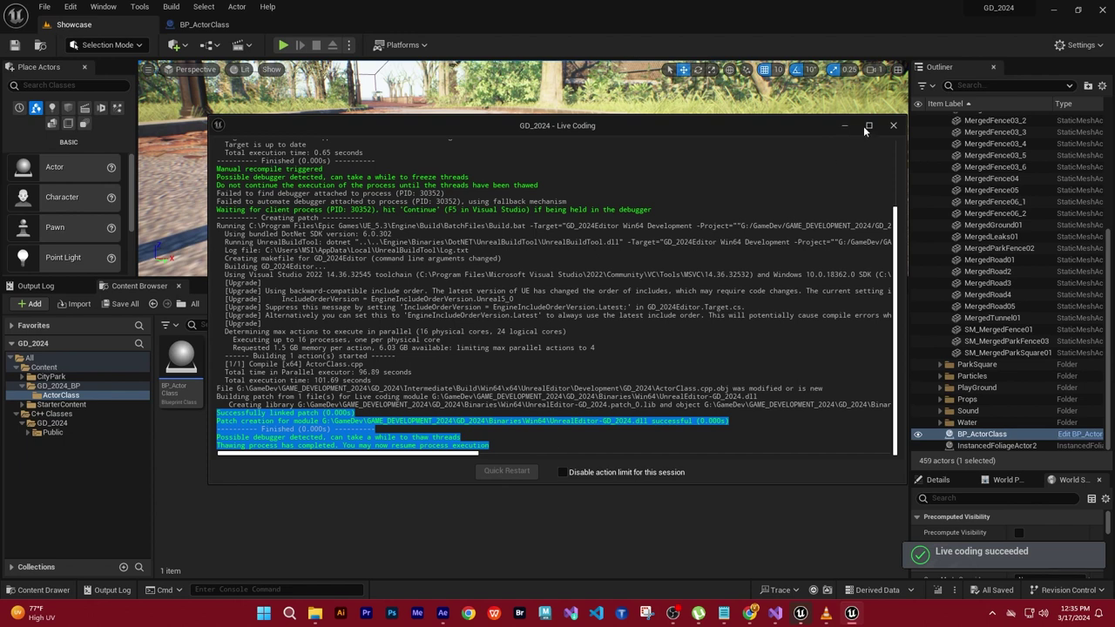
left_click(893, 125)
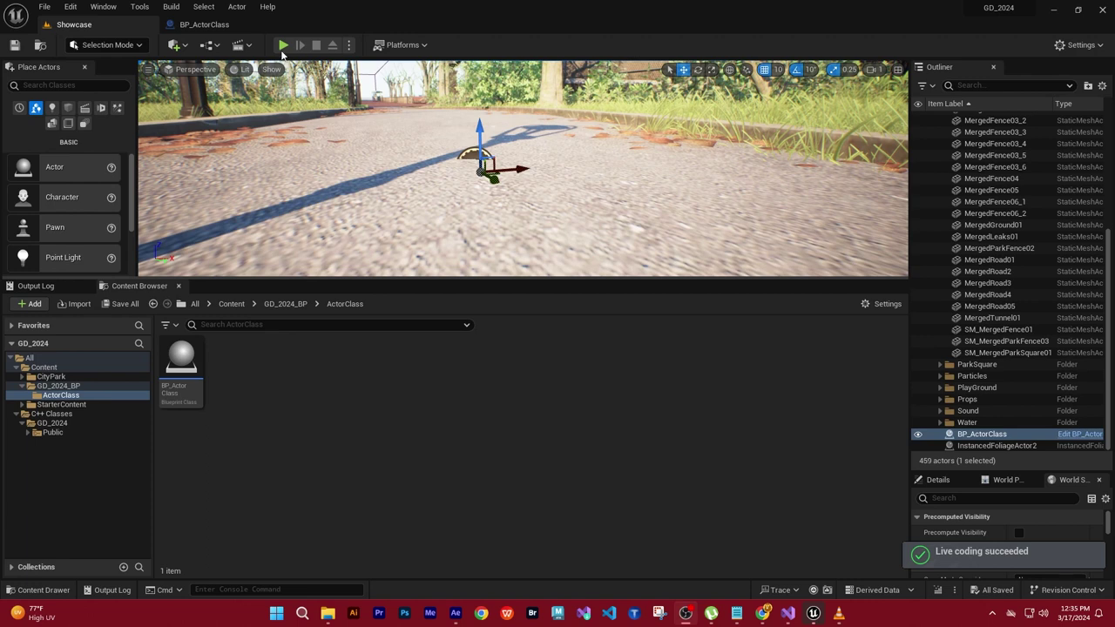
Select the MergedRoad4 road, enlarge the level viewport, and collapse the MergedMeshes outliner folder.
left_click(438, 272)
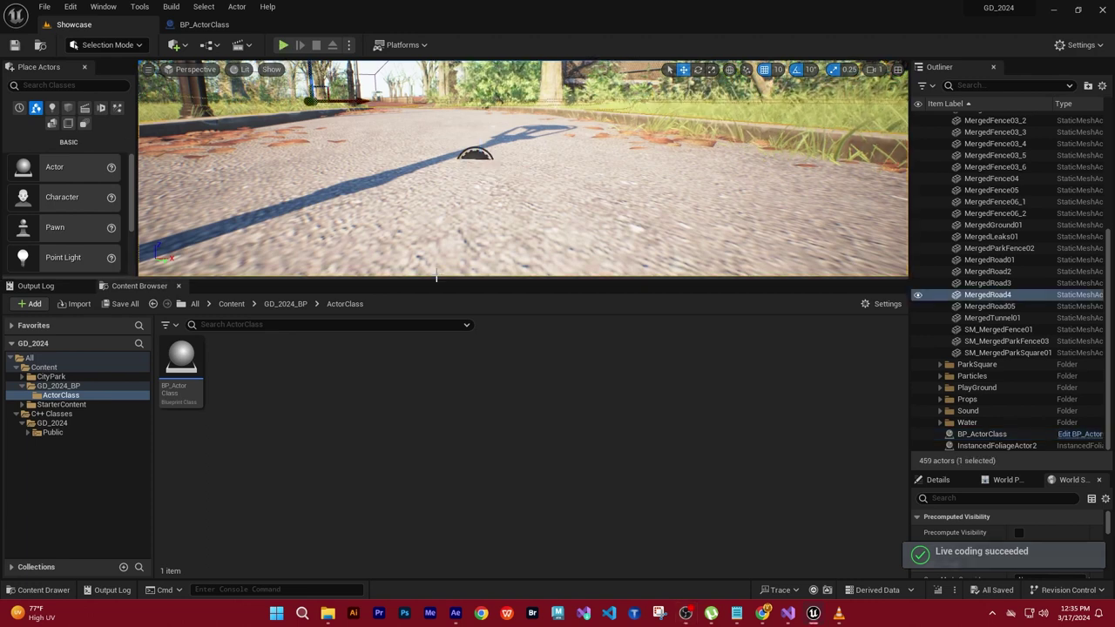
left_click_drag(492, 281, 498, 339)
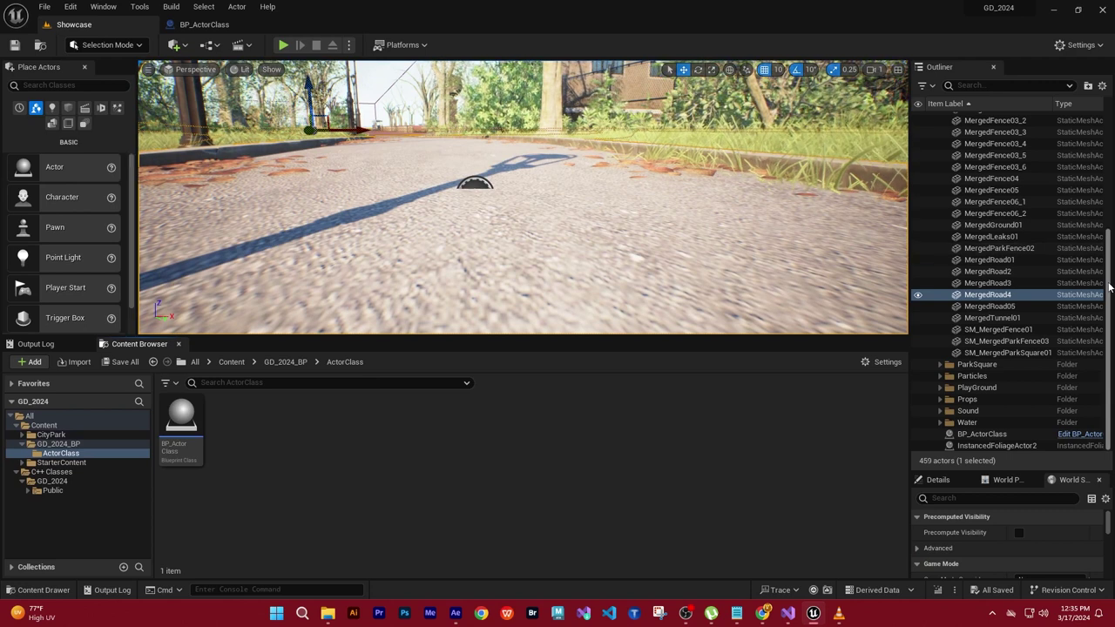
scroll(975, 225, "up", 5)
left_click(942, 211)
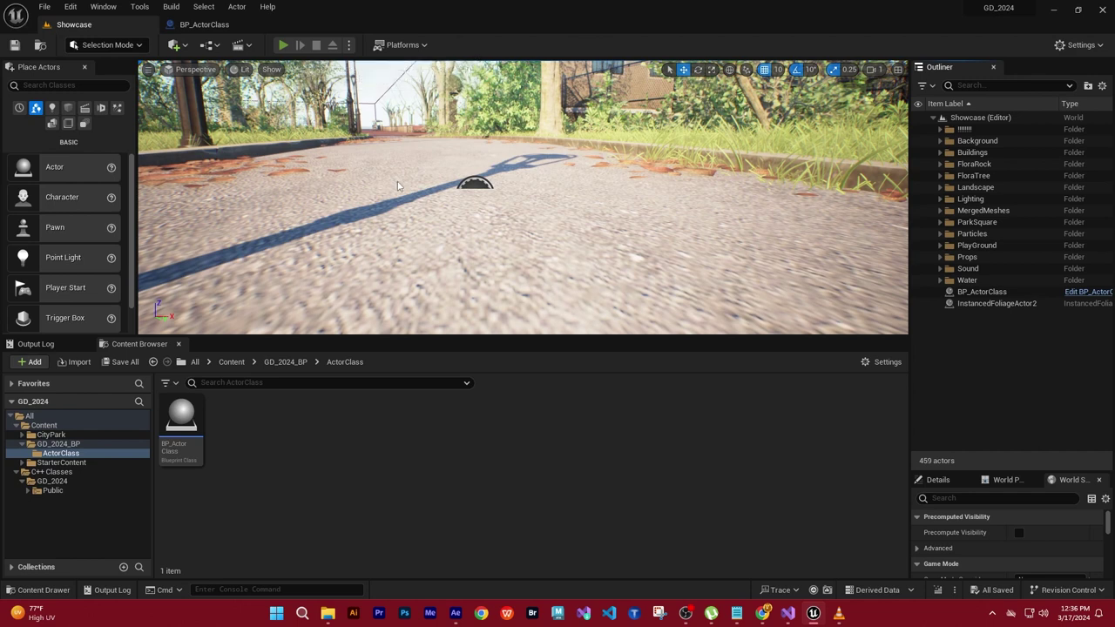
Run Play in Editor (Alt+P) to show the magenta BeginPlay debug message.
key("alt+p")
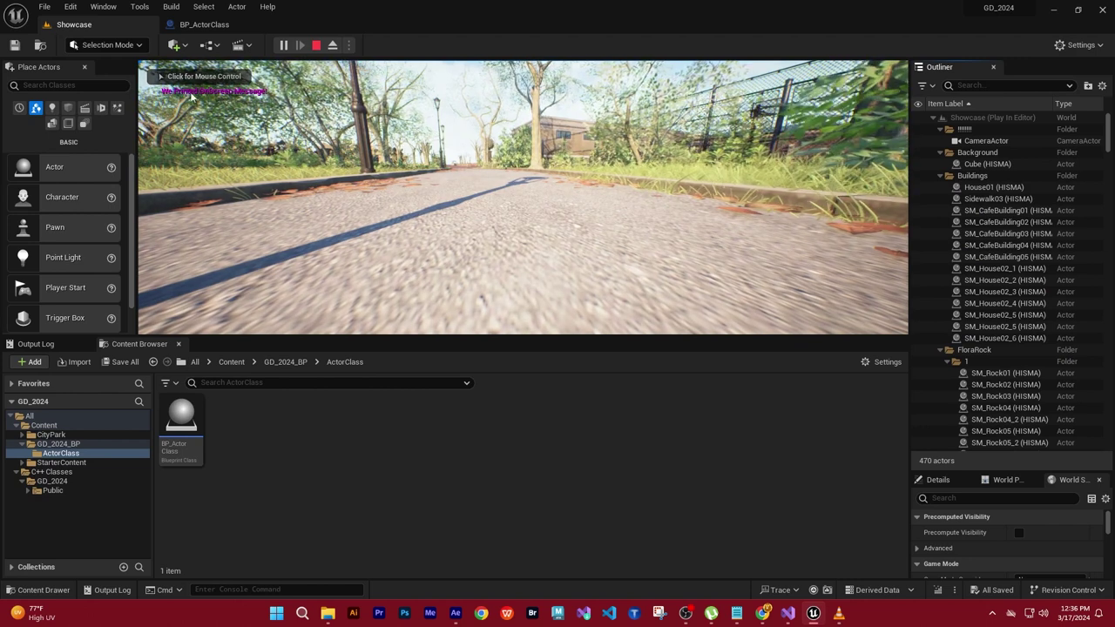